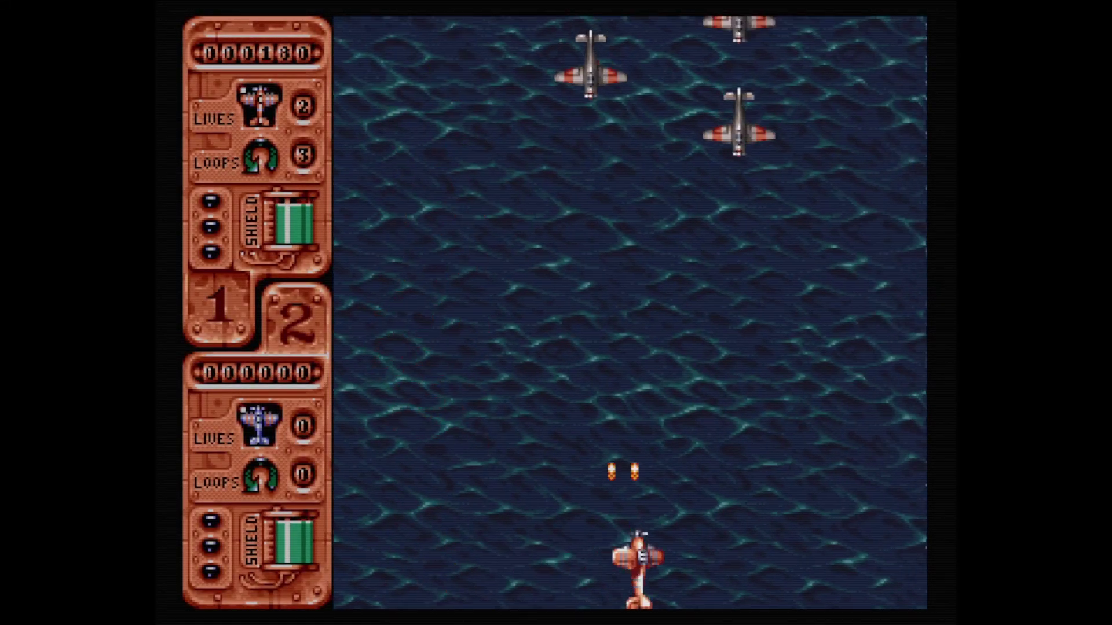
key(Right)
key(Left)
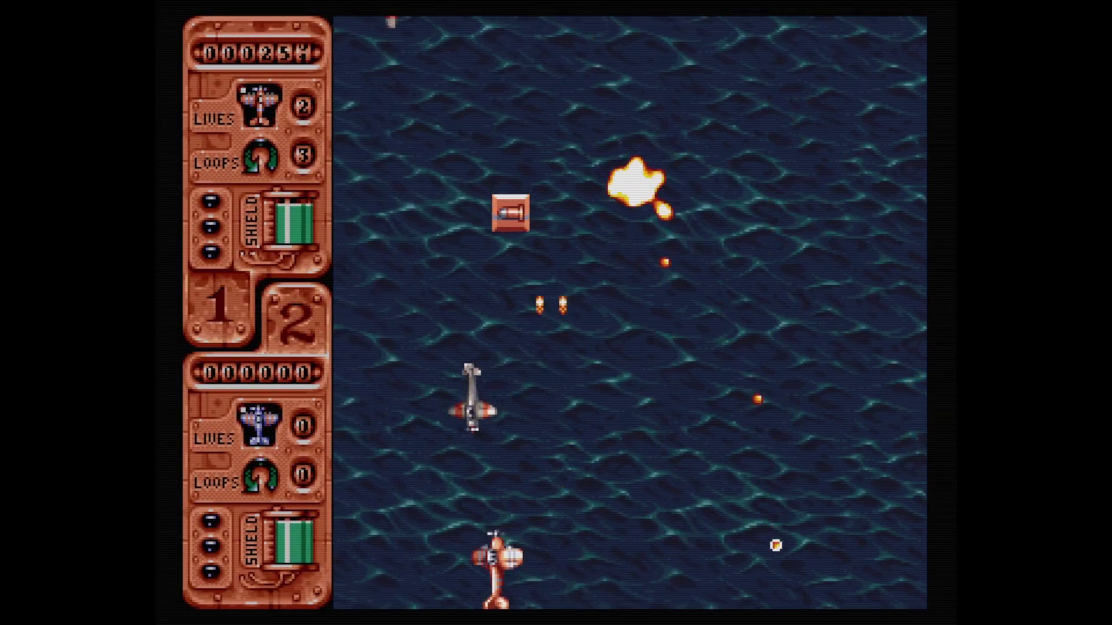
key(Left)
key(Right)
key(Up)
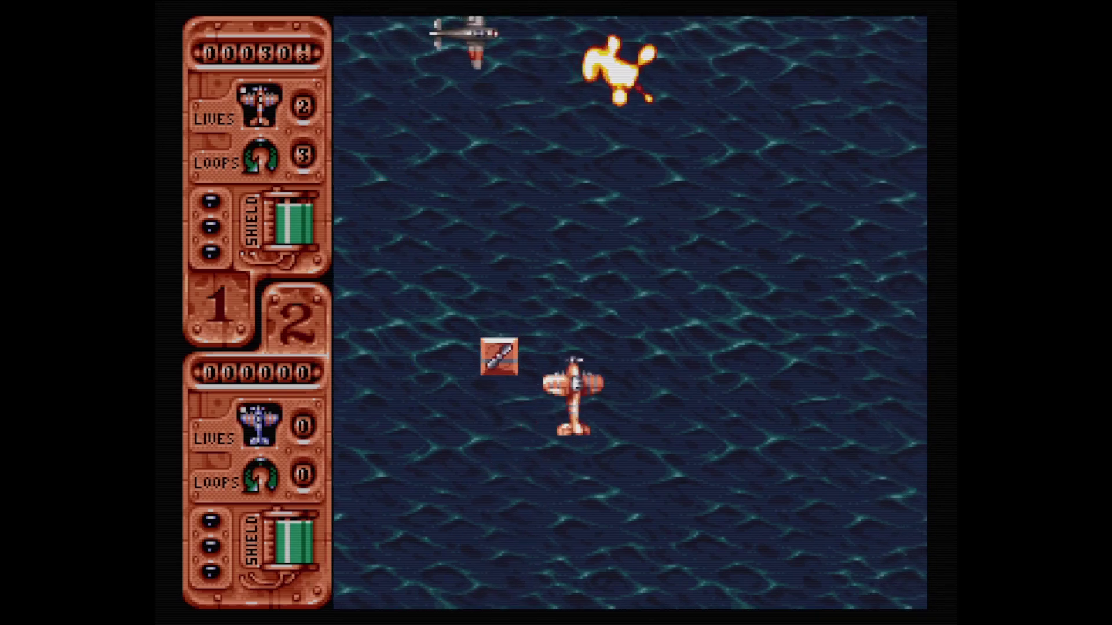
key(Left)
key(Down)
key(Right)
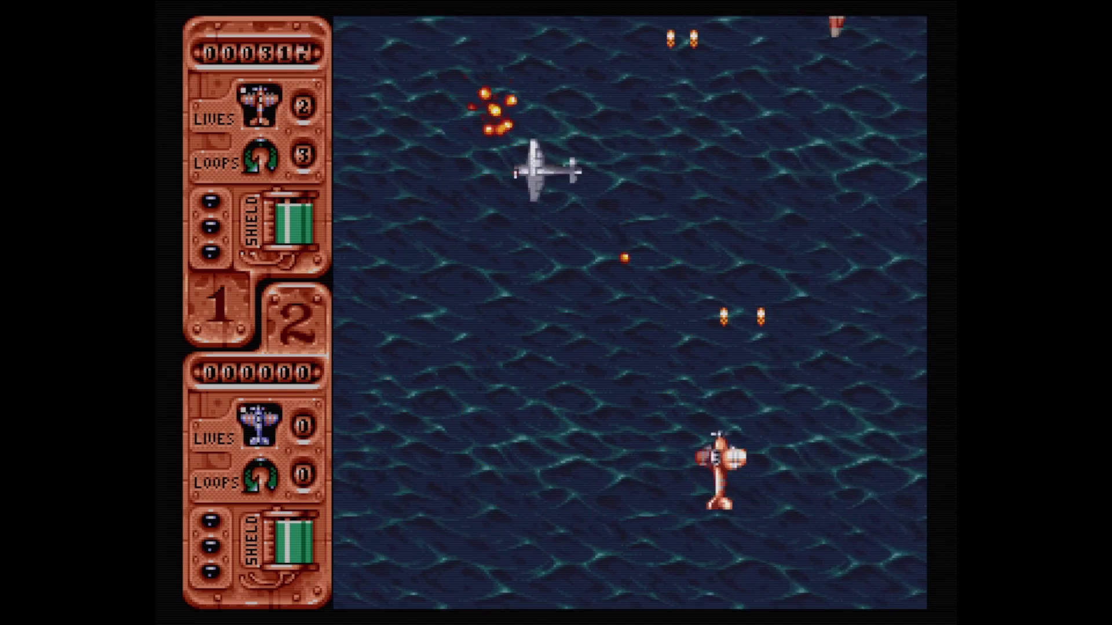
key(Left)
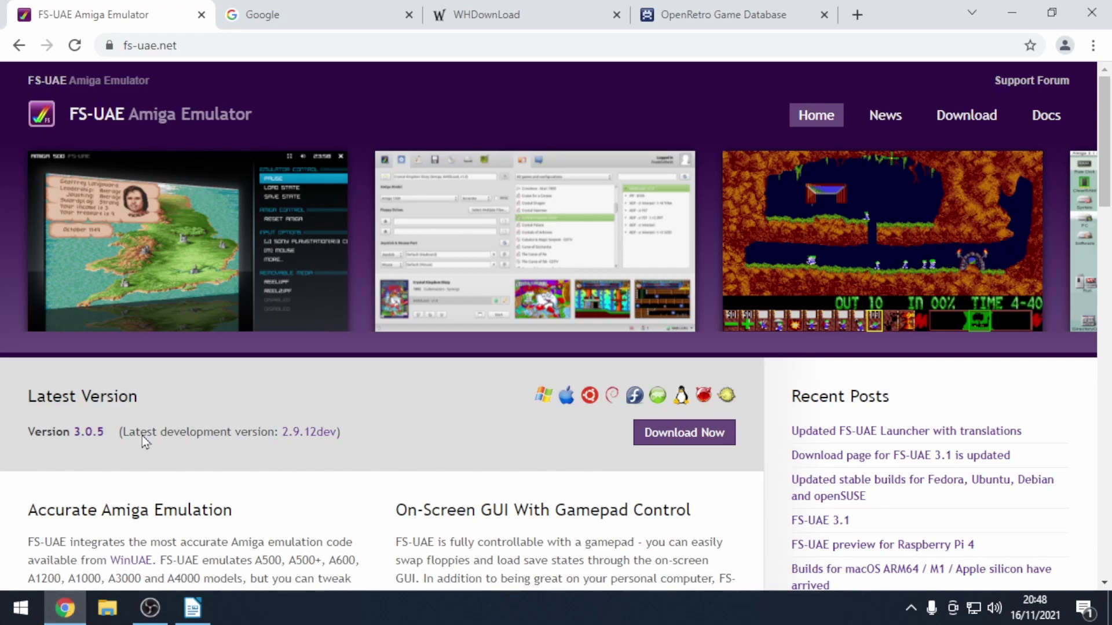
Open the download page of the FS-UAE Amiga Emulator website
click(689, 440)
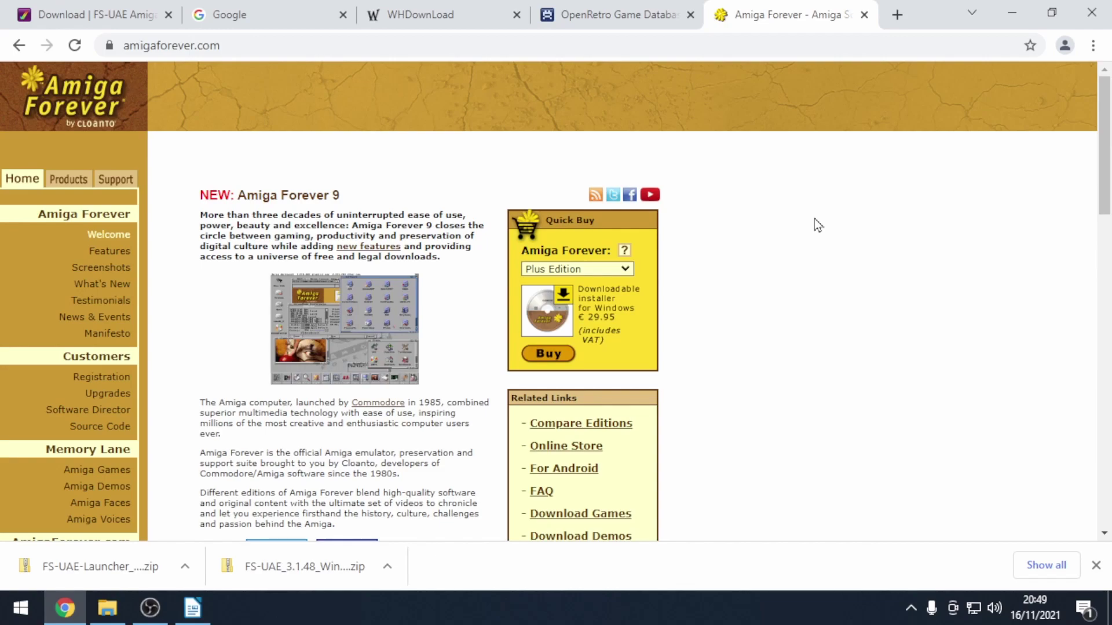
Fill the Google search box with the suggested query "amiga kickstart roms" without running the search
click(269, 19)
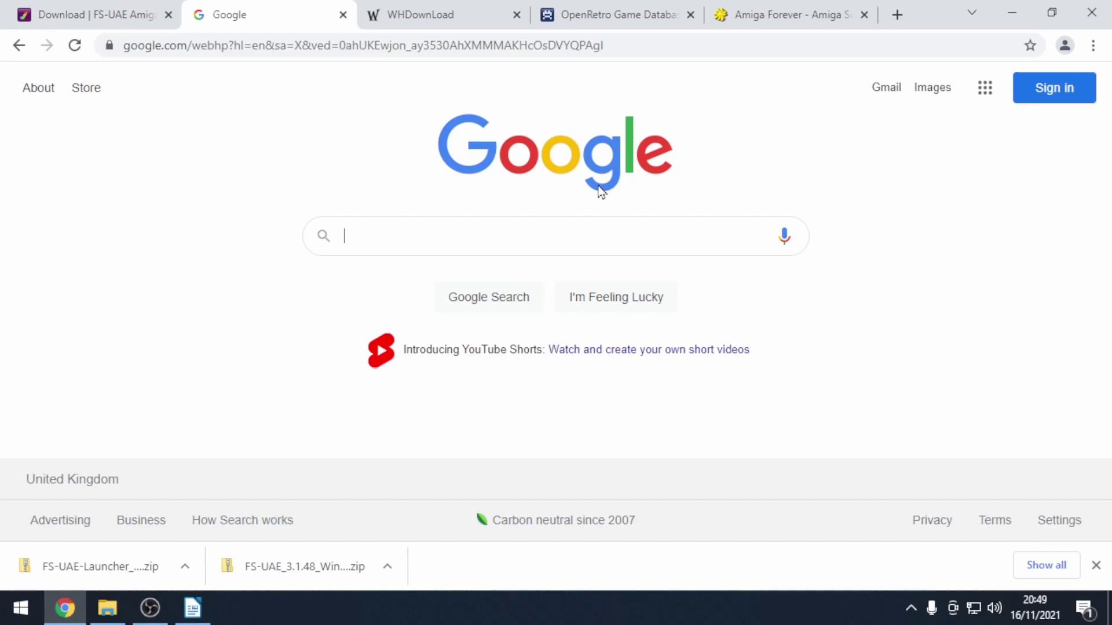
text(amiga)
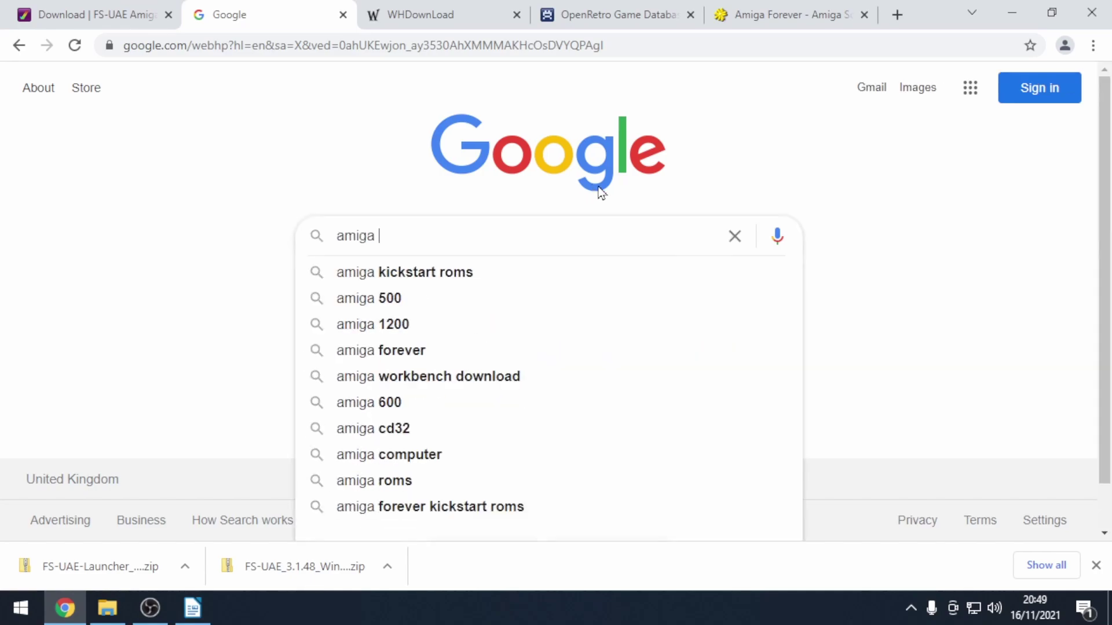
key(Down)
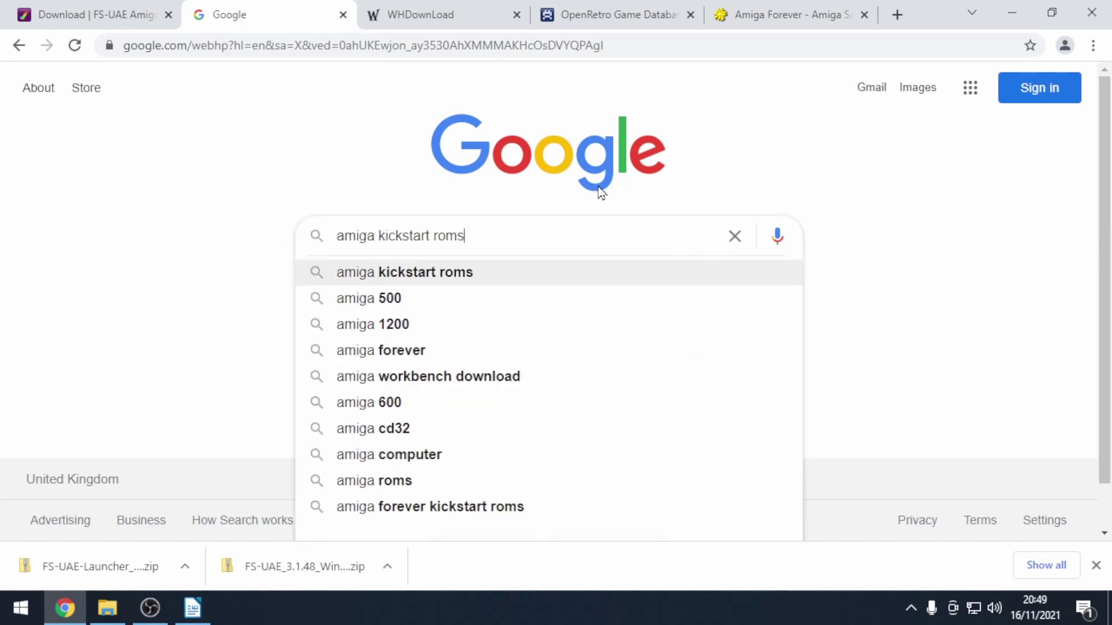
click(316, 111)
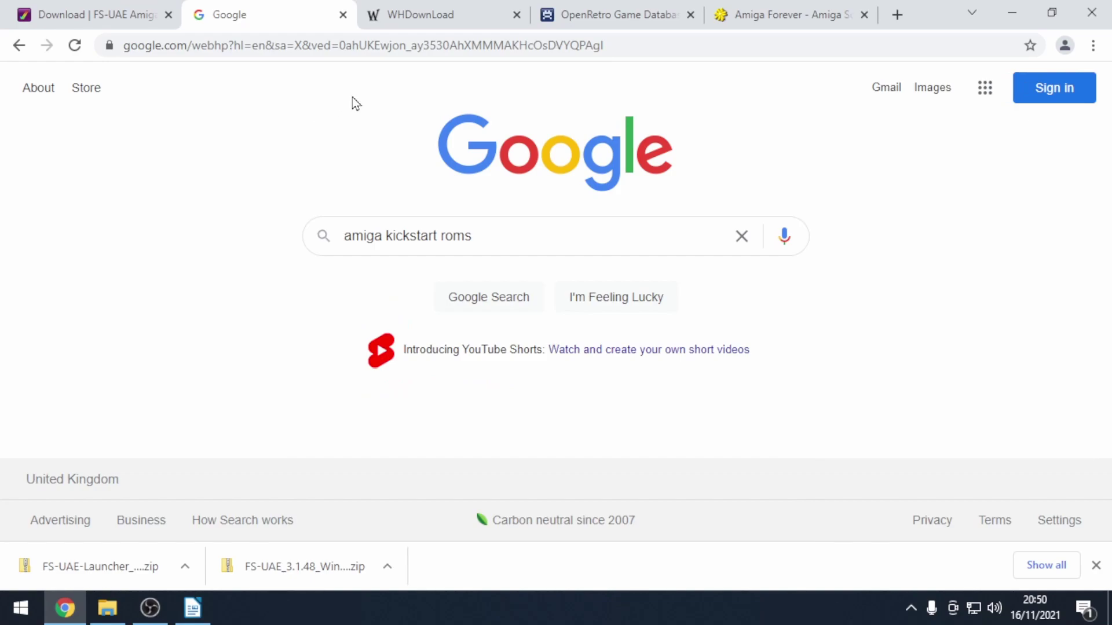
View the WHDownLoad site and the OpenRetro Game Database page as sources for Amiga games and game data
click(419, 20)
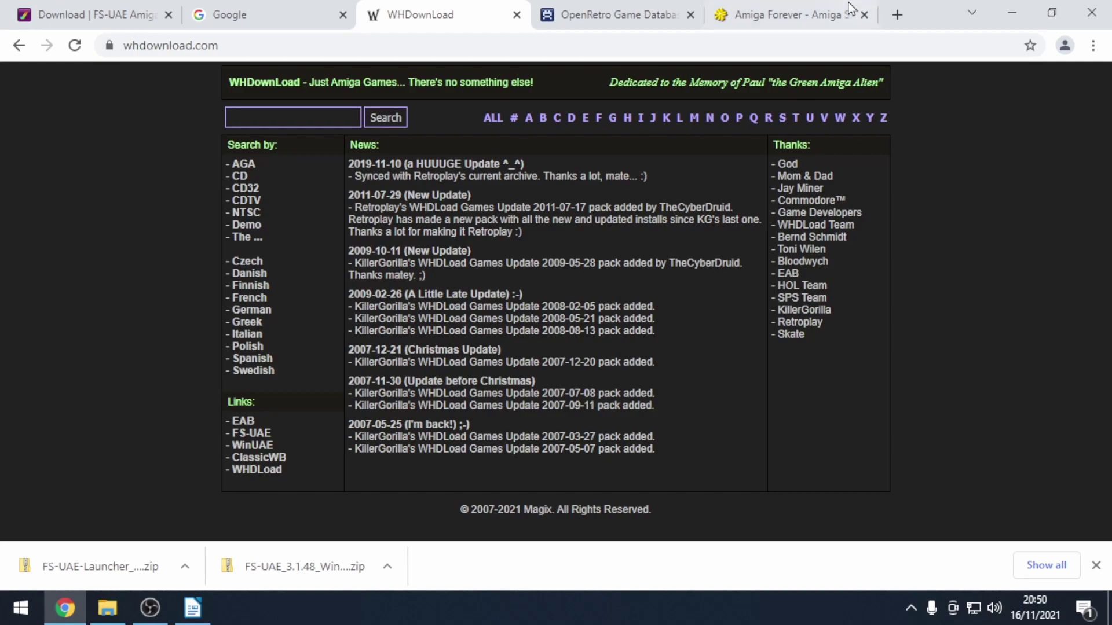
click(628, 22)
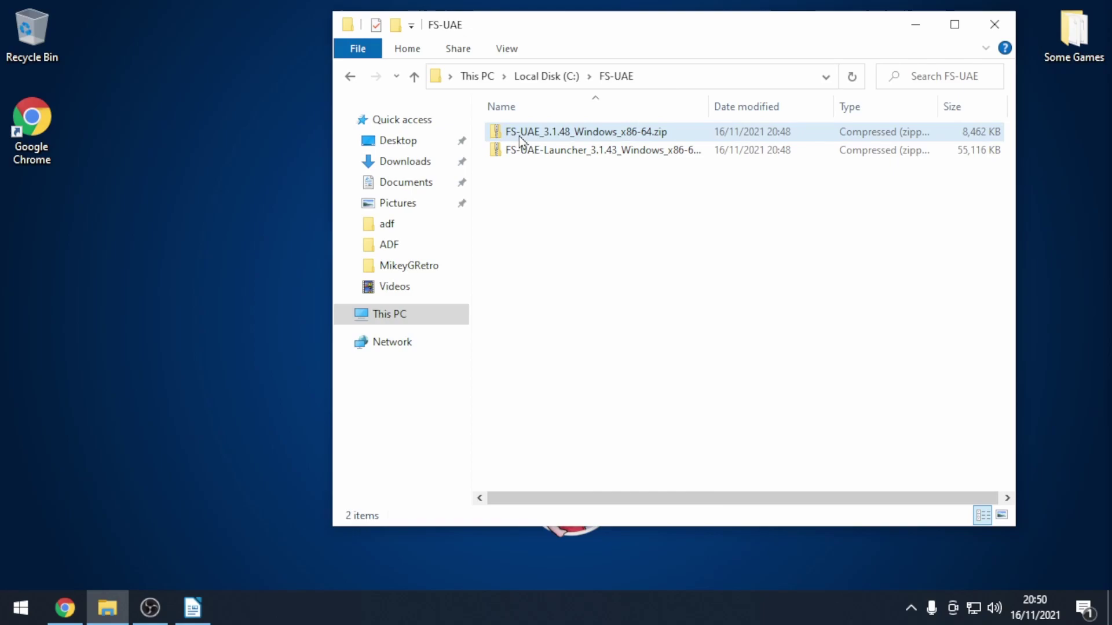
Extract FS-UAE_3.1.48_Windows_x86-64.zip with 7-Zip directly into the C:\FS-UAE folder
right_click(537, 134)
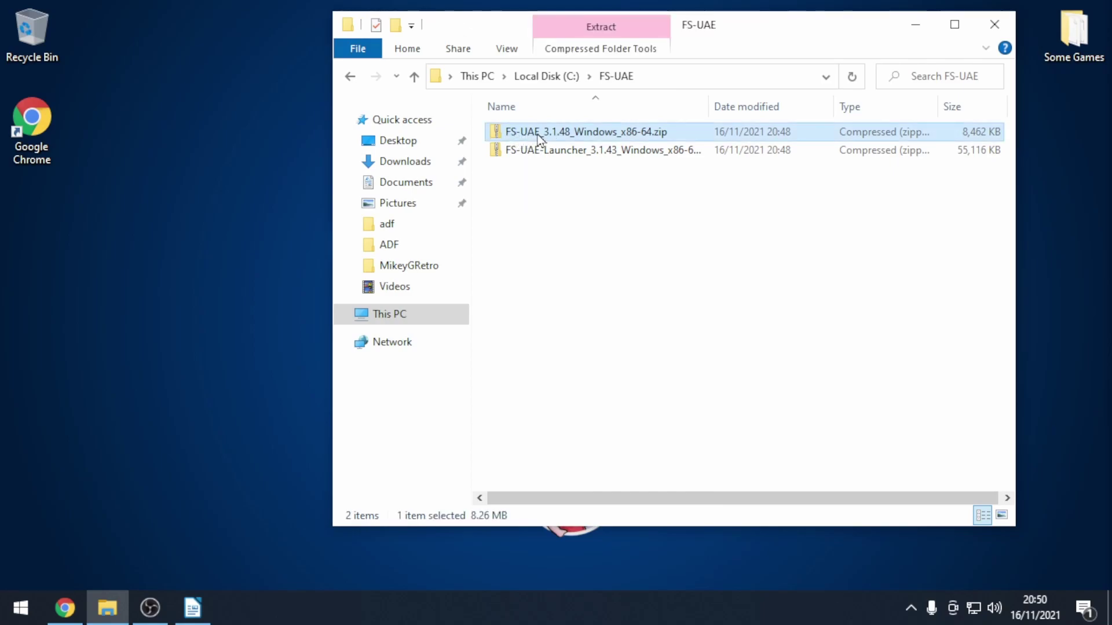
mouse_move(591, 210)
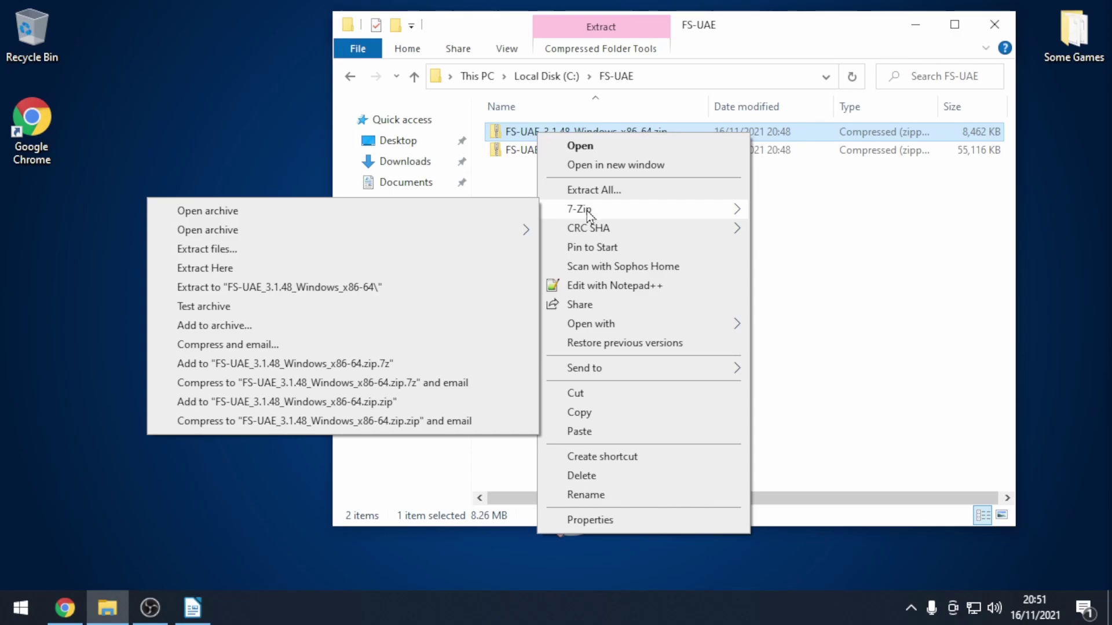
click(225, 270)
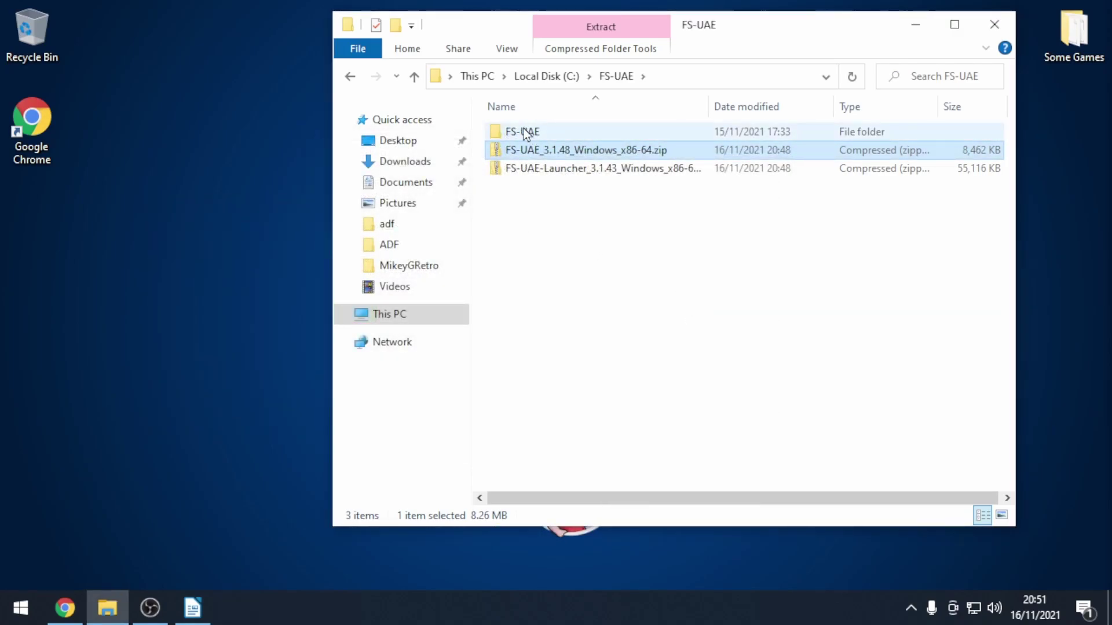
click(570, 244)
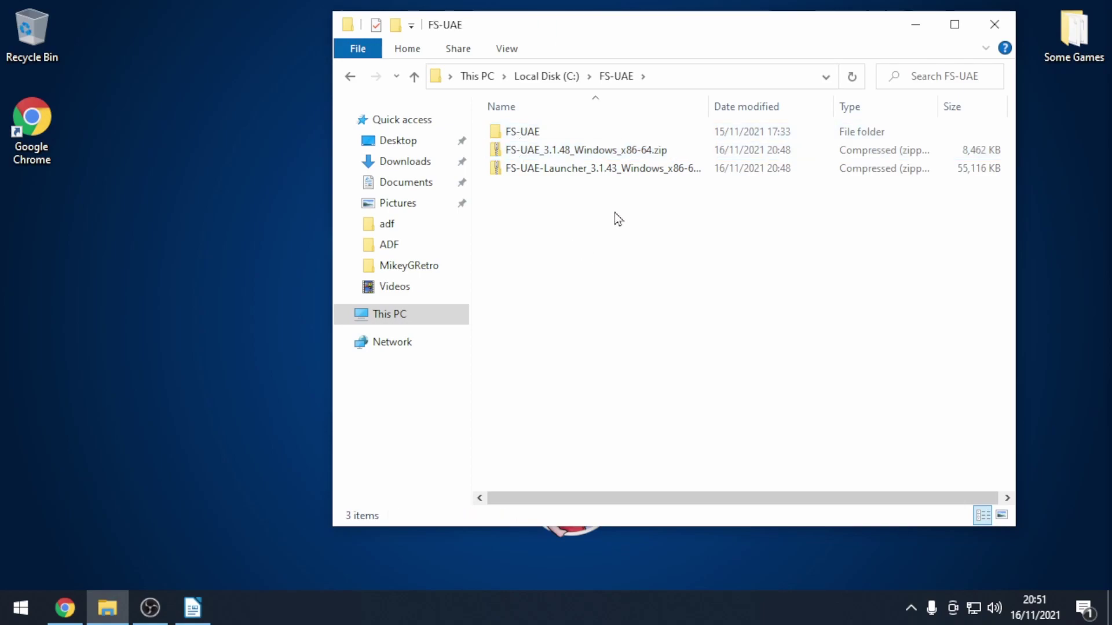
Extract the FS-UAE-Launcher 3.1.43 Windows archive with 7-Zip directly into the C:\FS-UAE folder
click(544, 173)
right_click(544, 173)
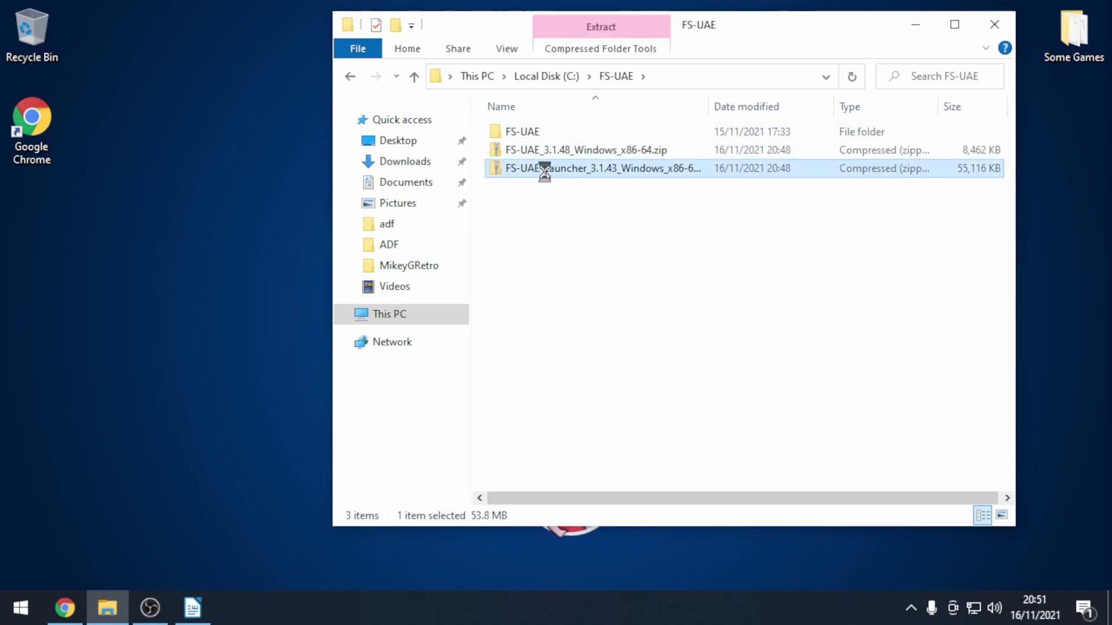
mouse_move(637, 256)
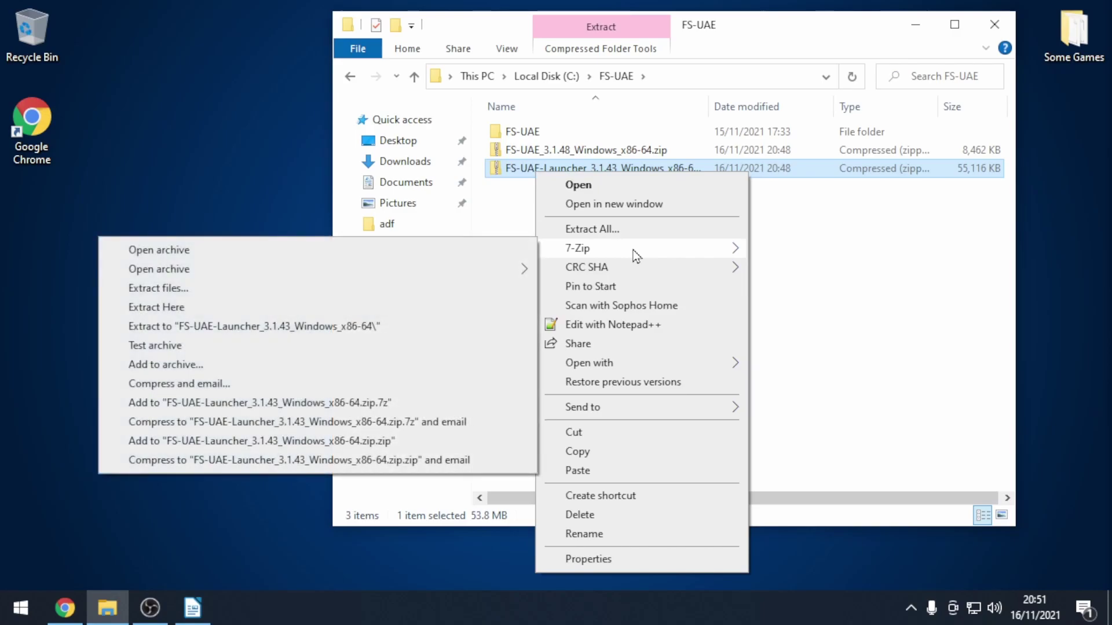
click(176, 313)
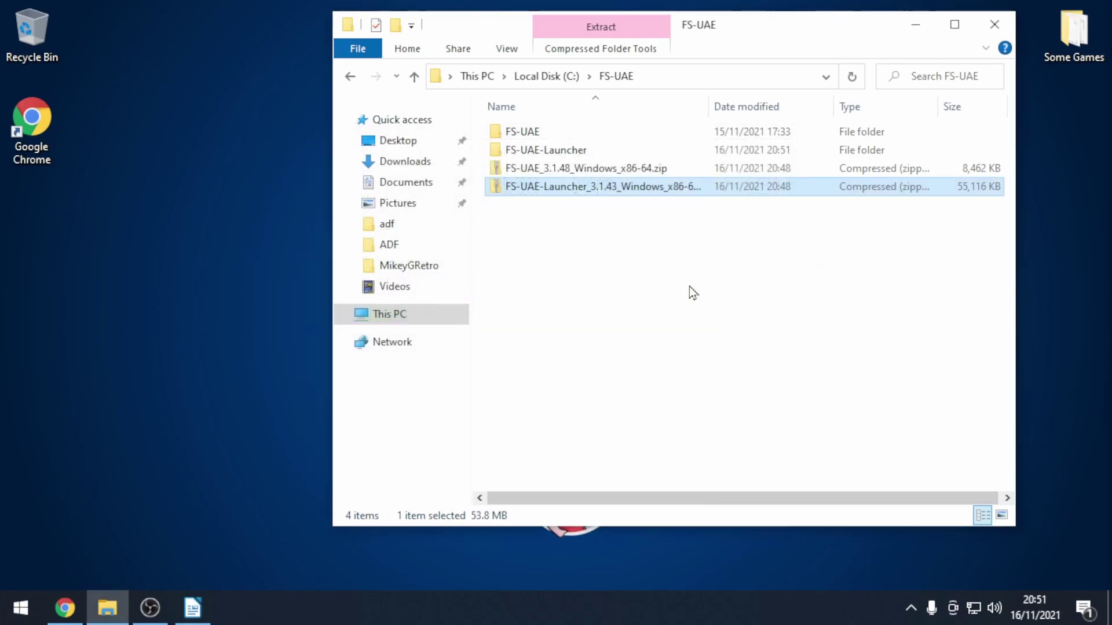
Delete both downloaded zip archives from the C:\FS-UAE folder
drag(605, 257, 548, 176)
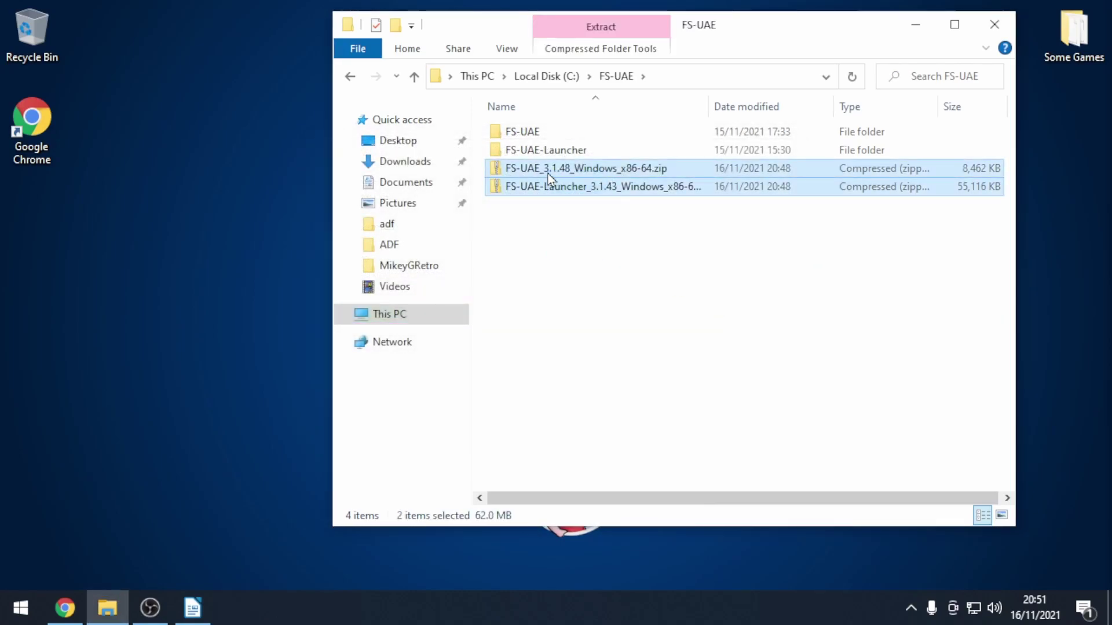
key(Delete)
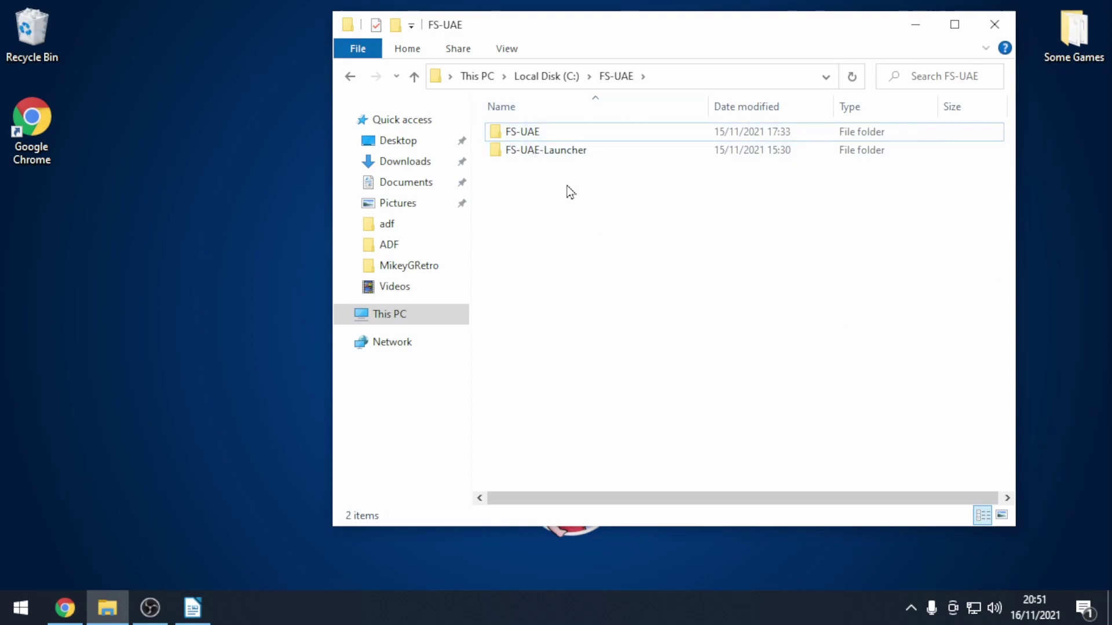
Create a desktop shortcut to fs-uae-launcher.exe from the FS-UAE-Launcher\Windows\x86-64 folder
double_click(558, 154)
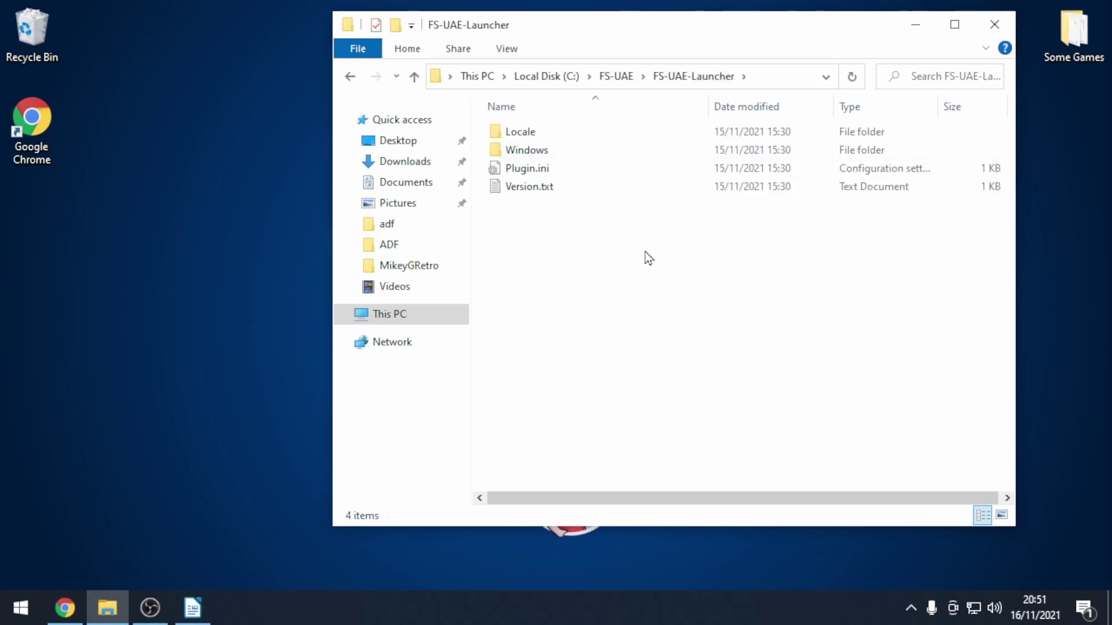
double_click(539, 151)
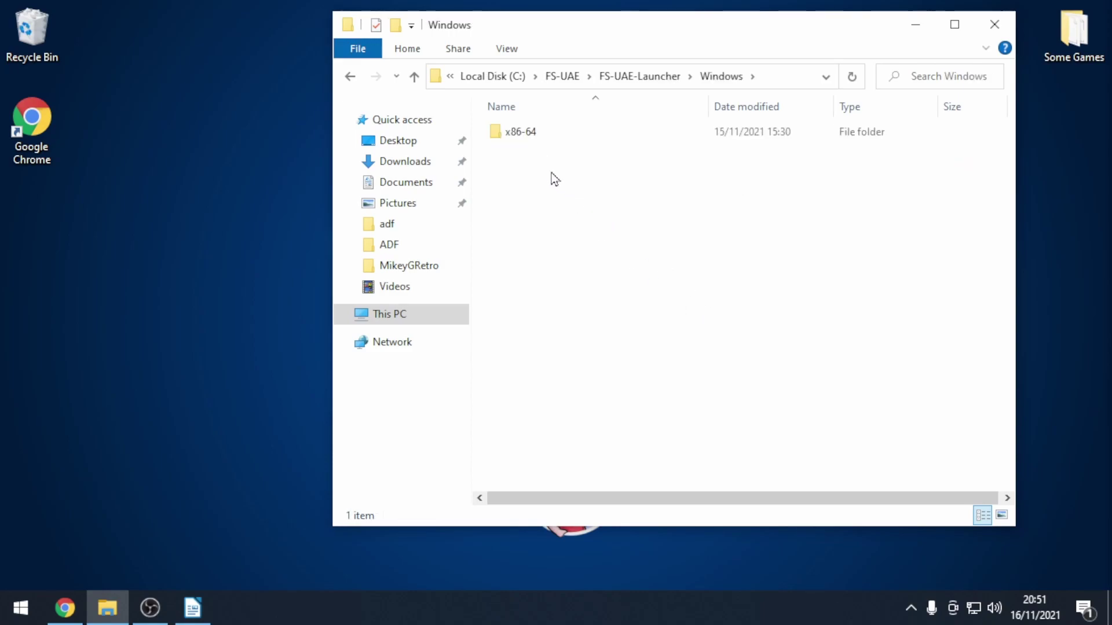
double_click(532, 134)
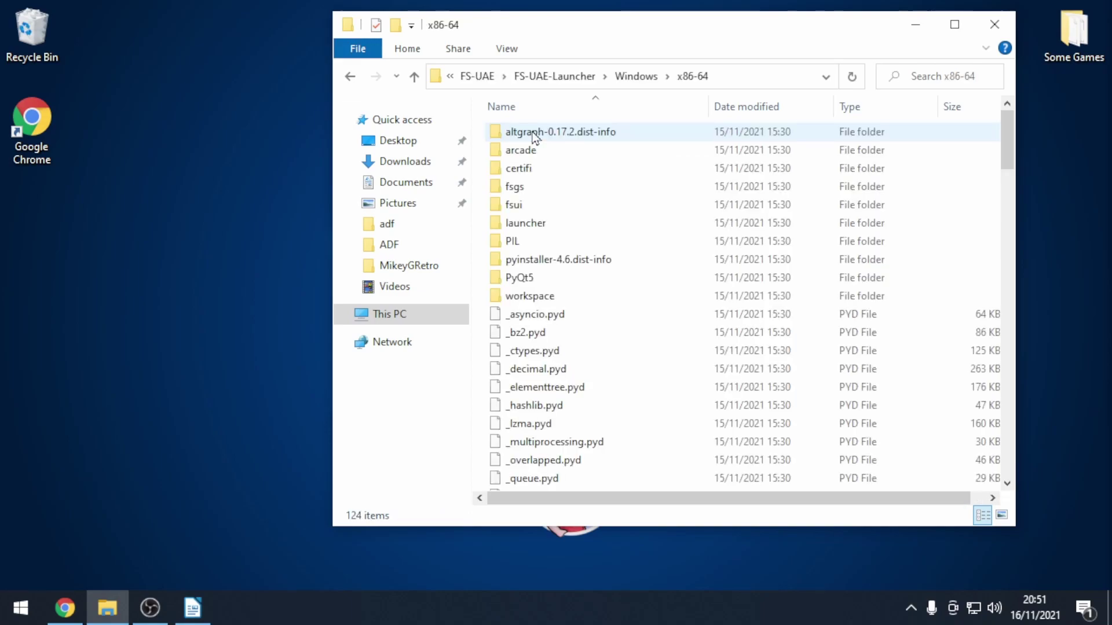
scroll(689, 258, down, 18)
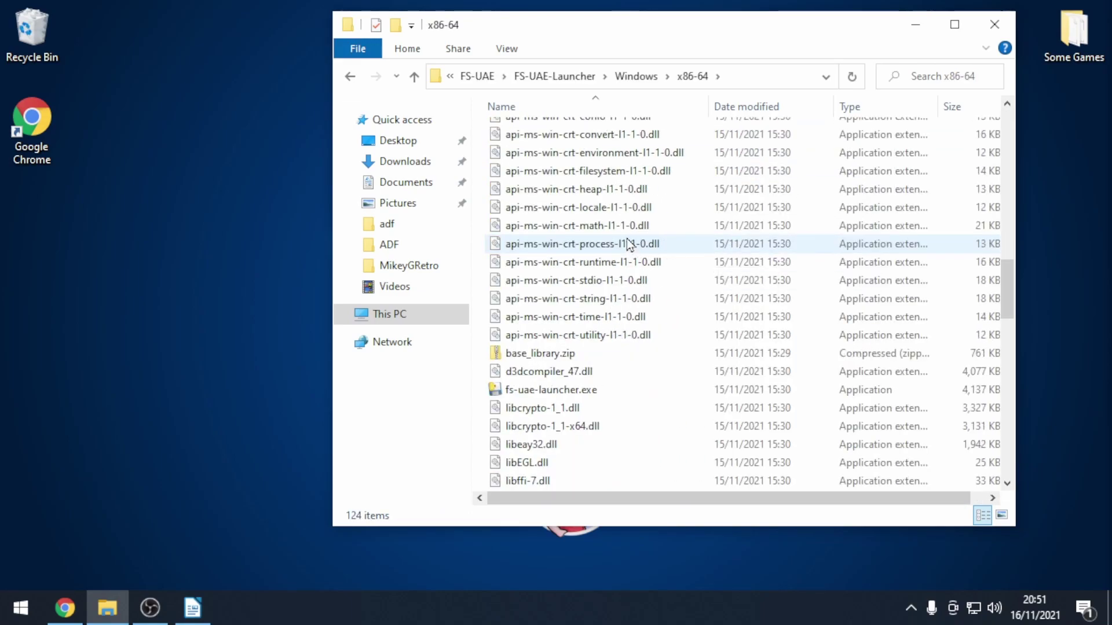
click(521, 391)
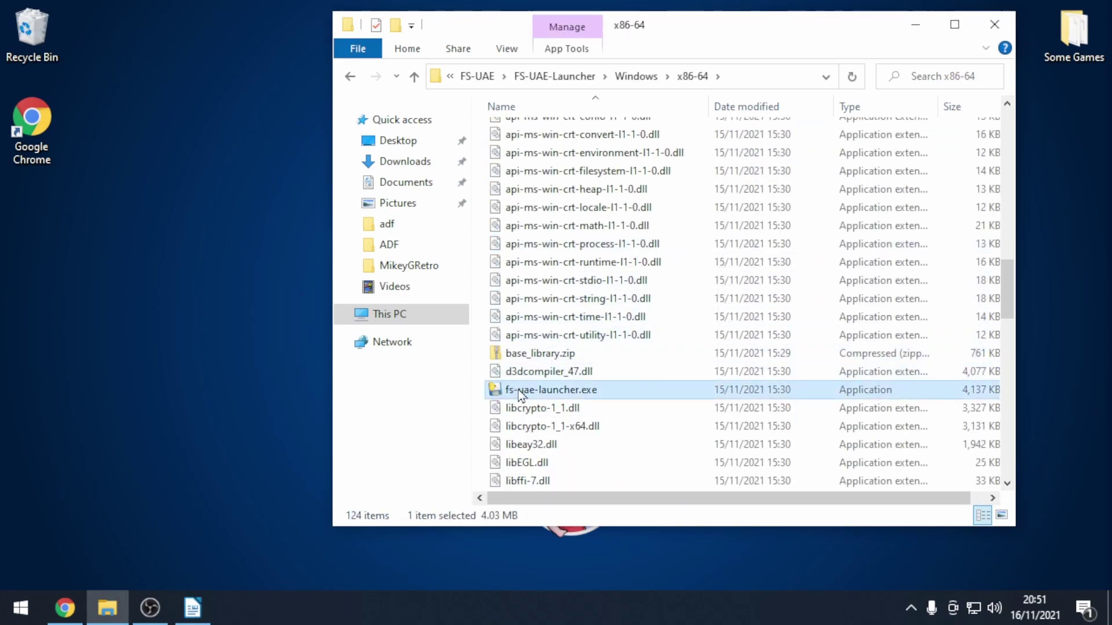
drag(571, 392, 41, 231)
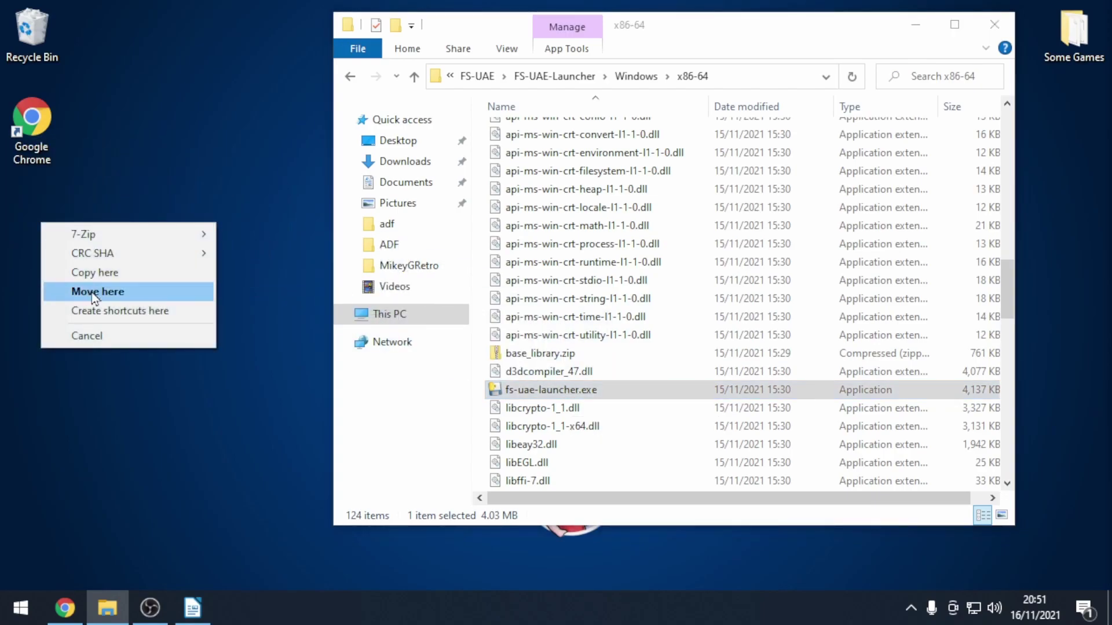
click(110, 311)
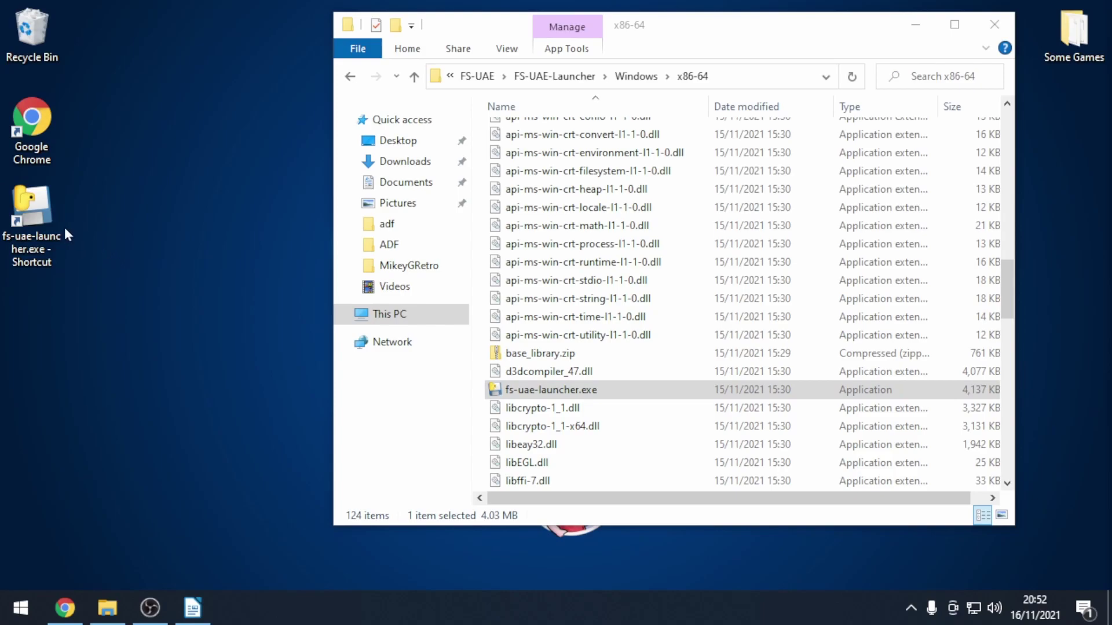
Launch FS-UAE Launcher from its desktop shortcut and open the Log In / Register form
key(super+d)
double_click(39, 207)
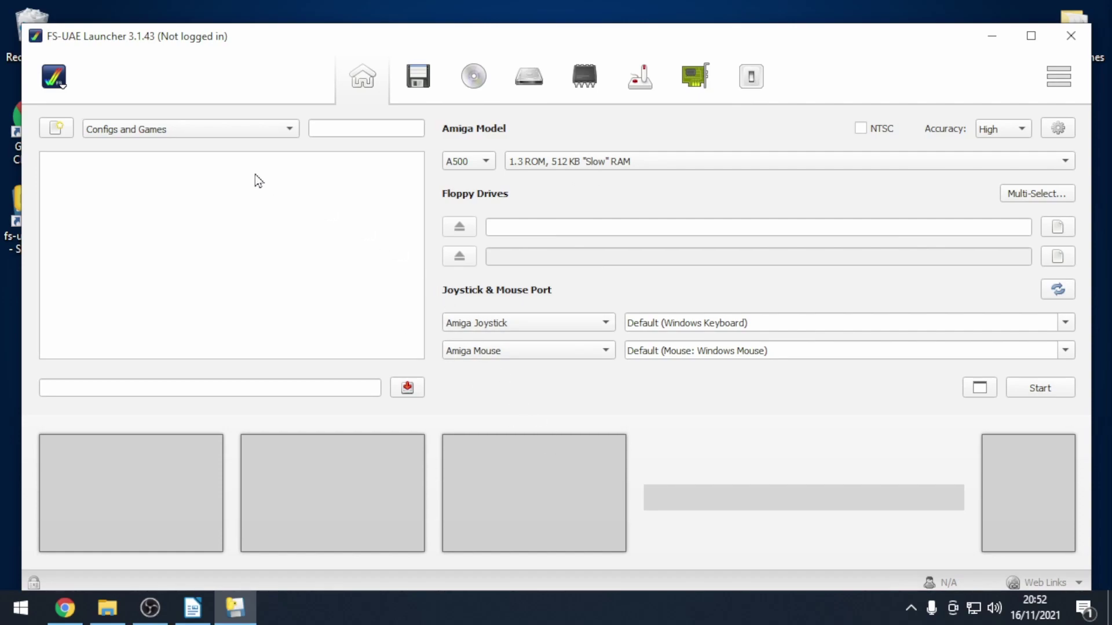
click(62, 89)
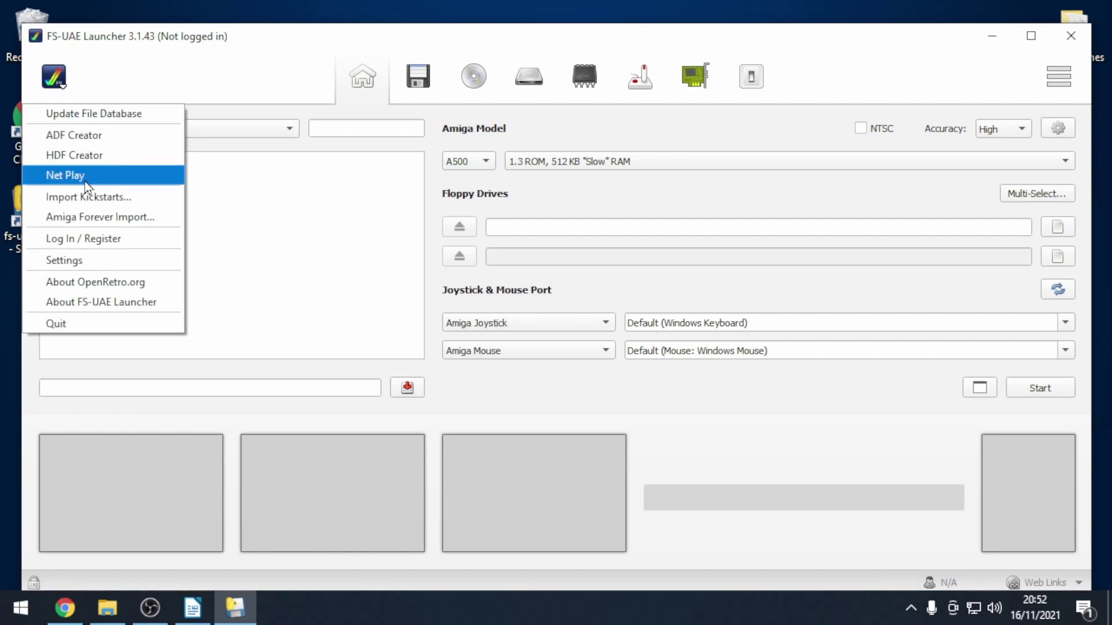
click(67, 245)
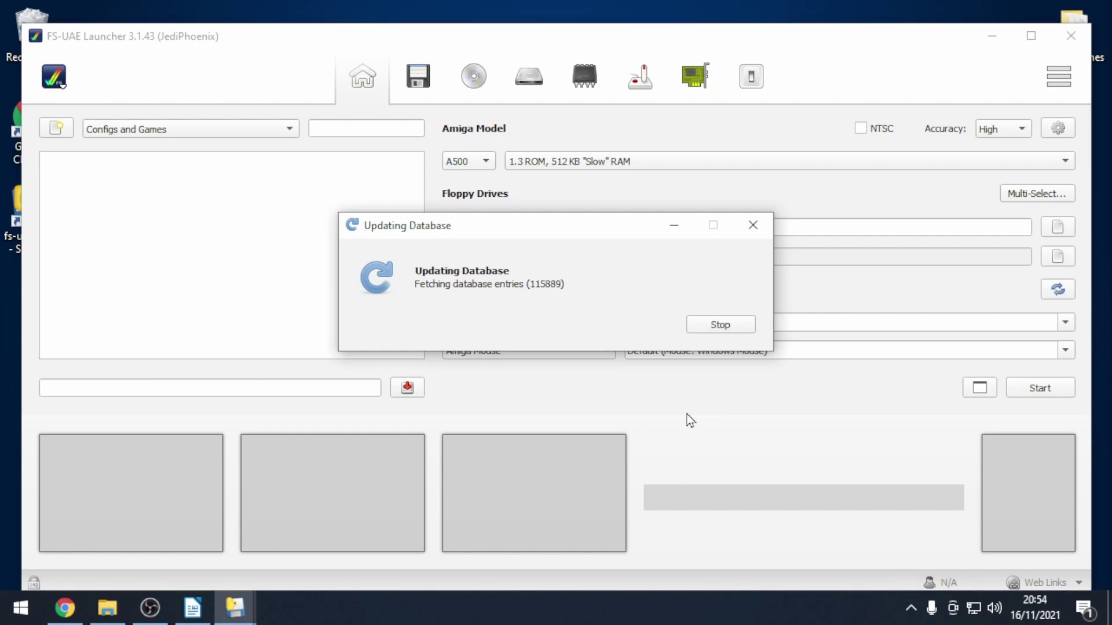
Open Import Kickstarts to check the available Kickstart versions for each Amiga model, and close the dialog
click(65, 81)
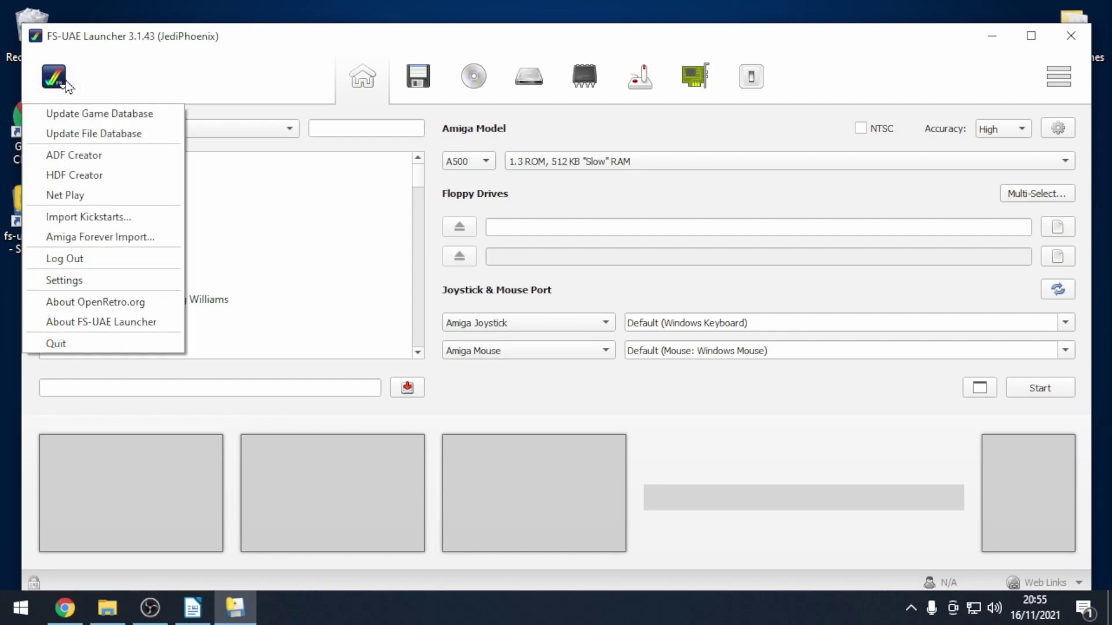
click(127, 217)
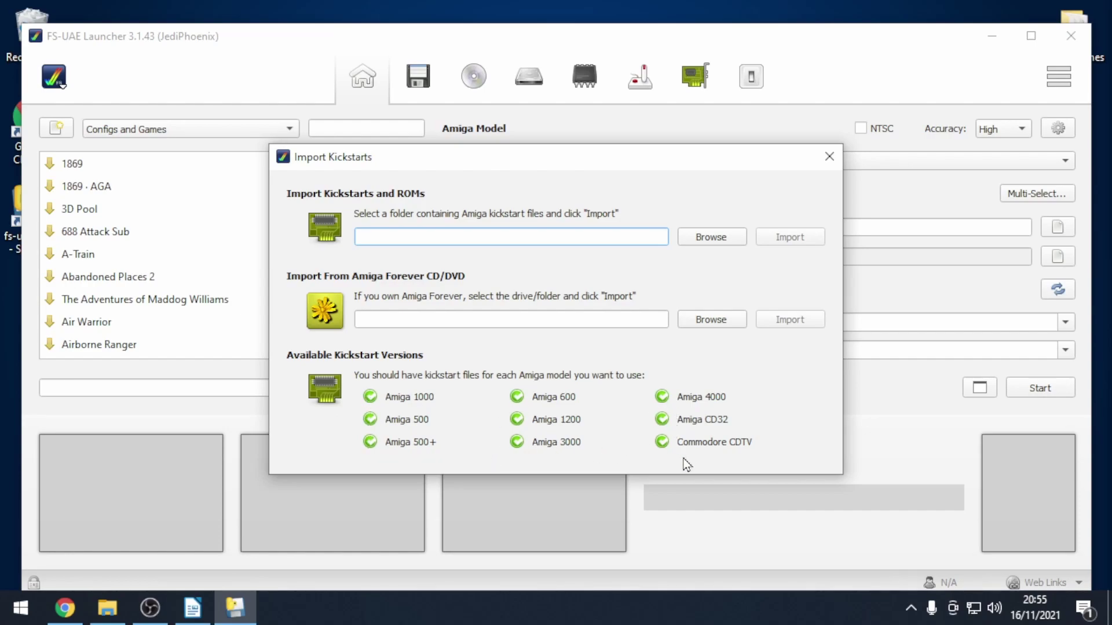
click(829, 156)
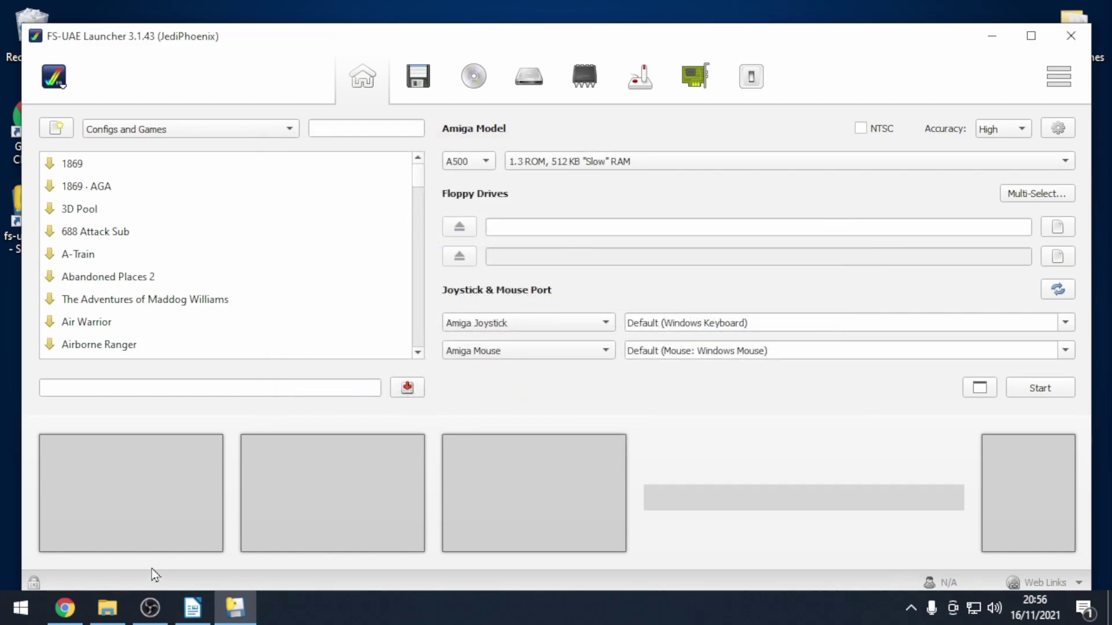
Switch to File Explorer and select all the .lha game files in the desktop's Some Games folder for copying
click(107, 608)
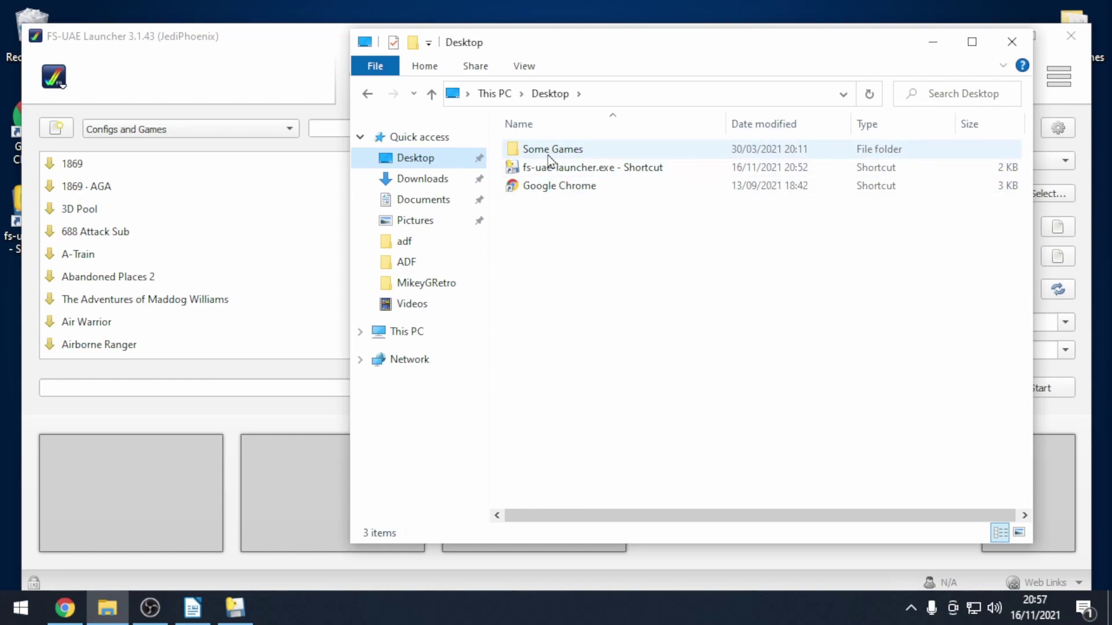
double_click(594, 151)
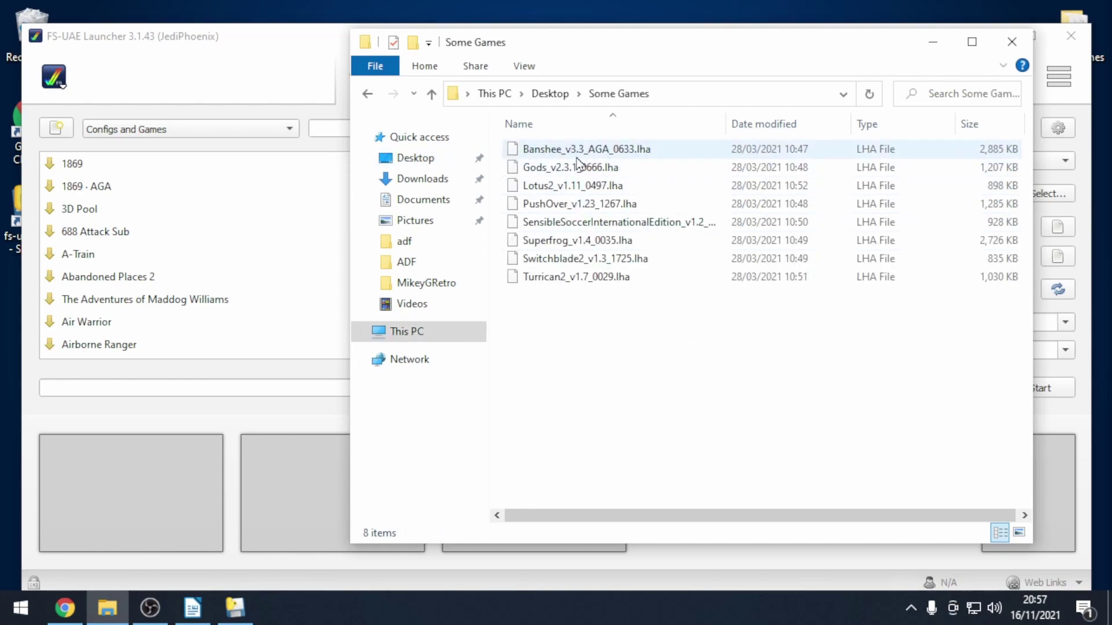
drag(649, 334, 544, 155)
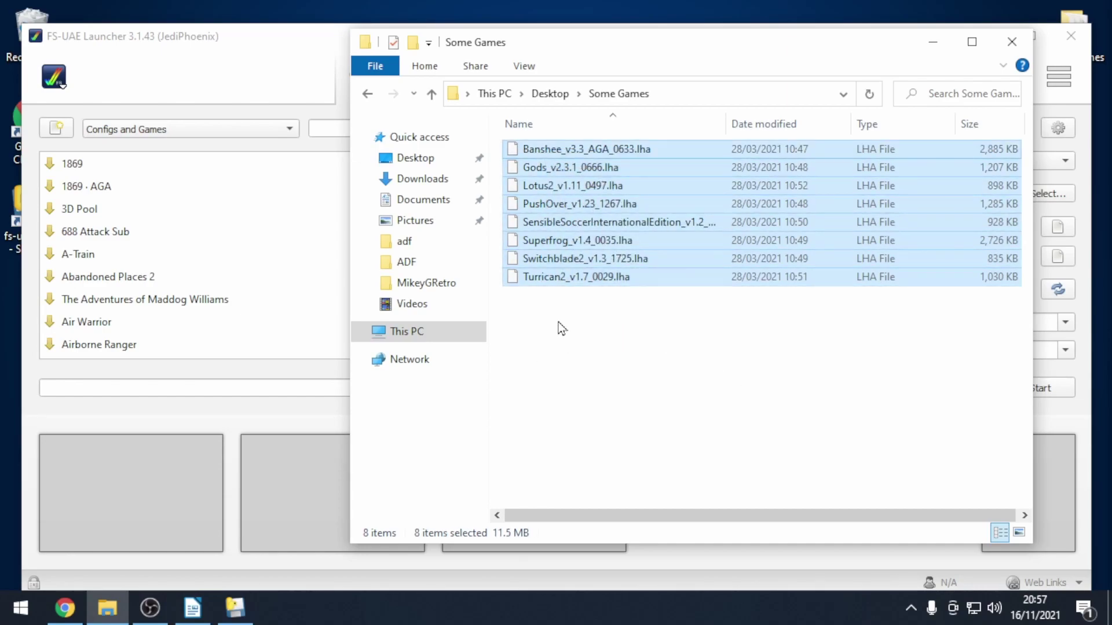
Create a folder named WHDLoad inside C:\Users\tutorial\FS-UAE
click(416, 331)
double_click(613, 383)
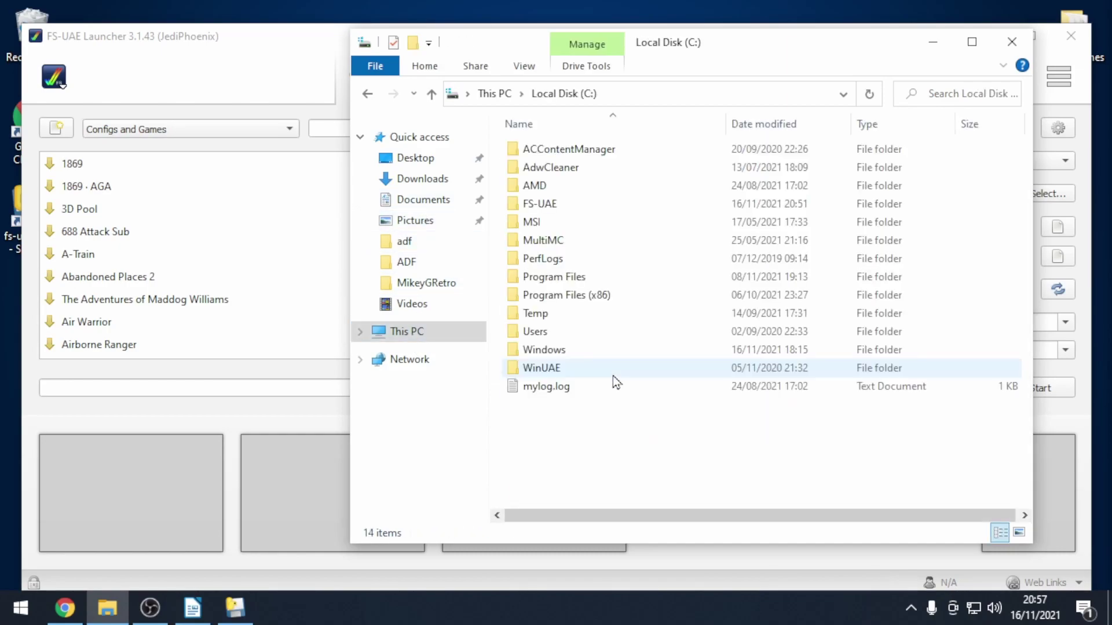
double_click(547, 335)
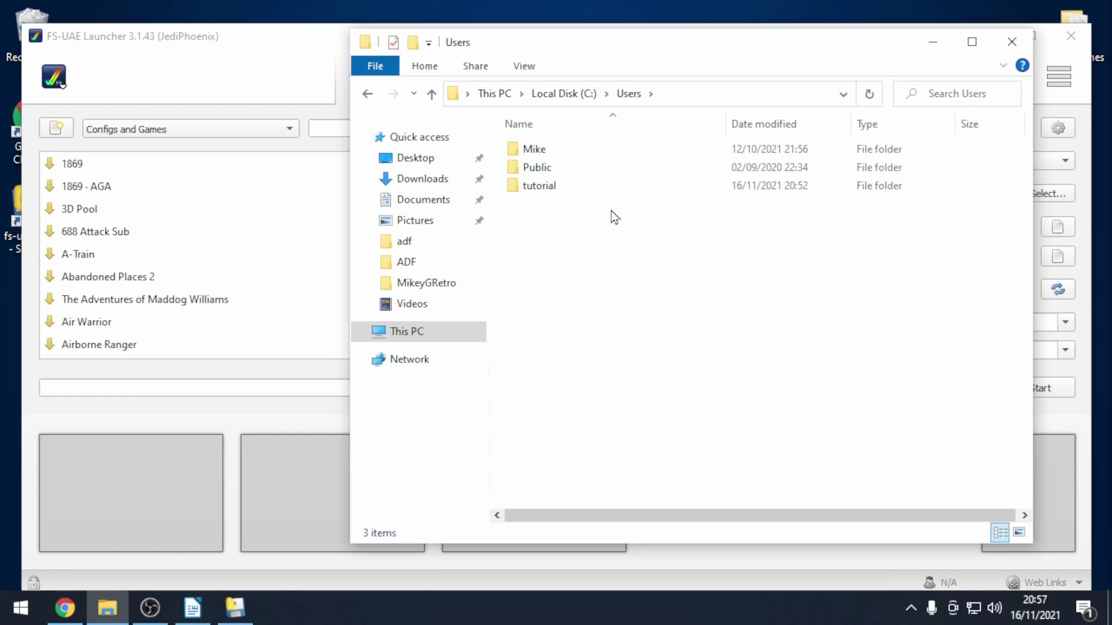
click(537, 186)
double_click(537, 186)
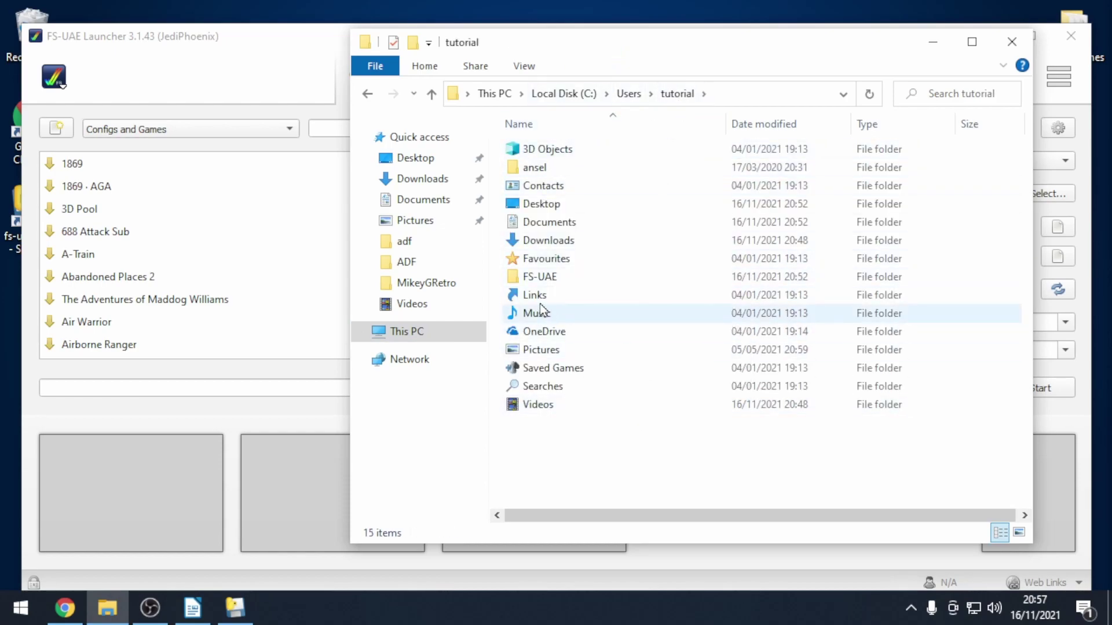
double_click(555, 277)
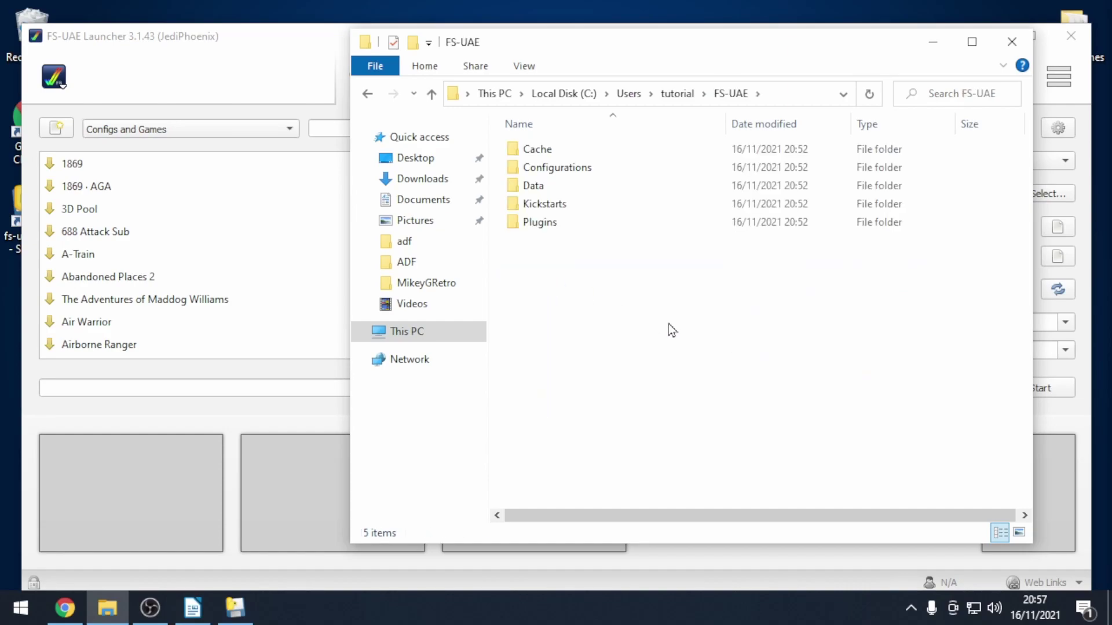
right_click(540, 249)
mouse_move(661, 462)
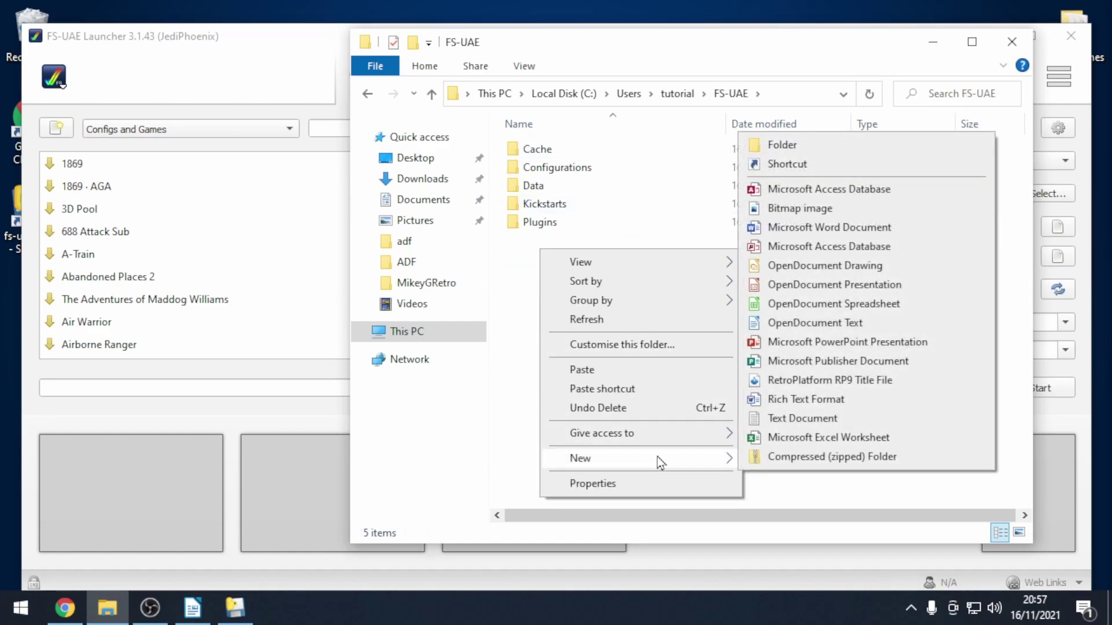
click(765, 145)
text(WHDLoad)
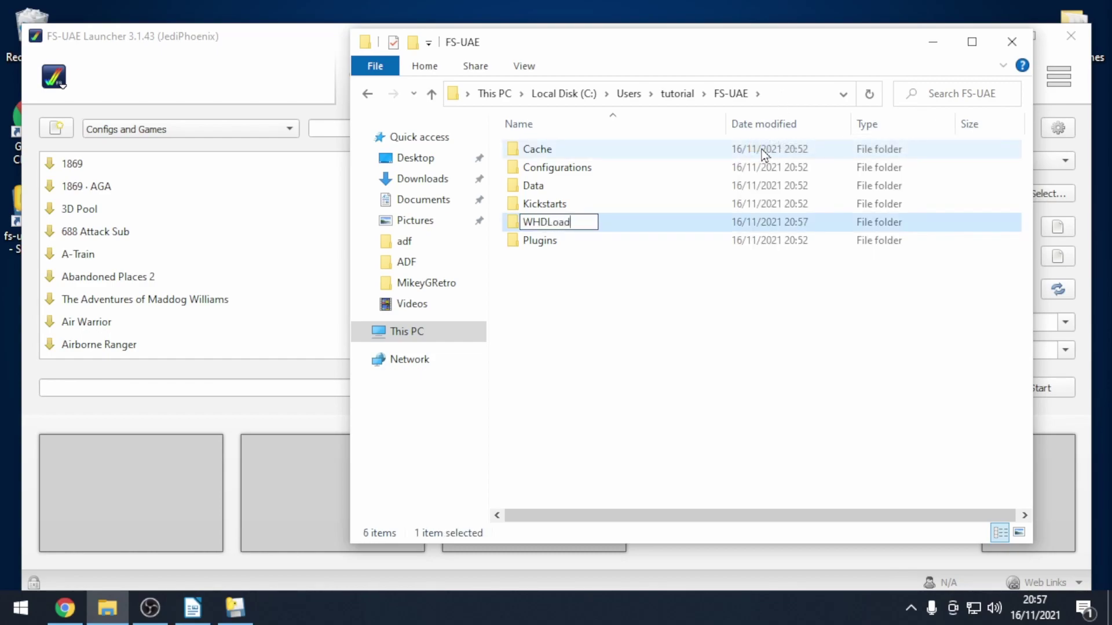
key(Return)
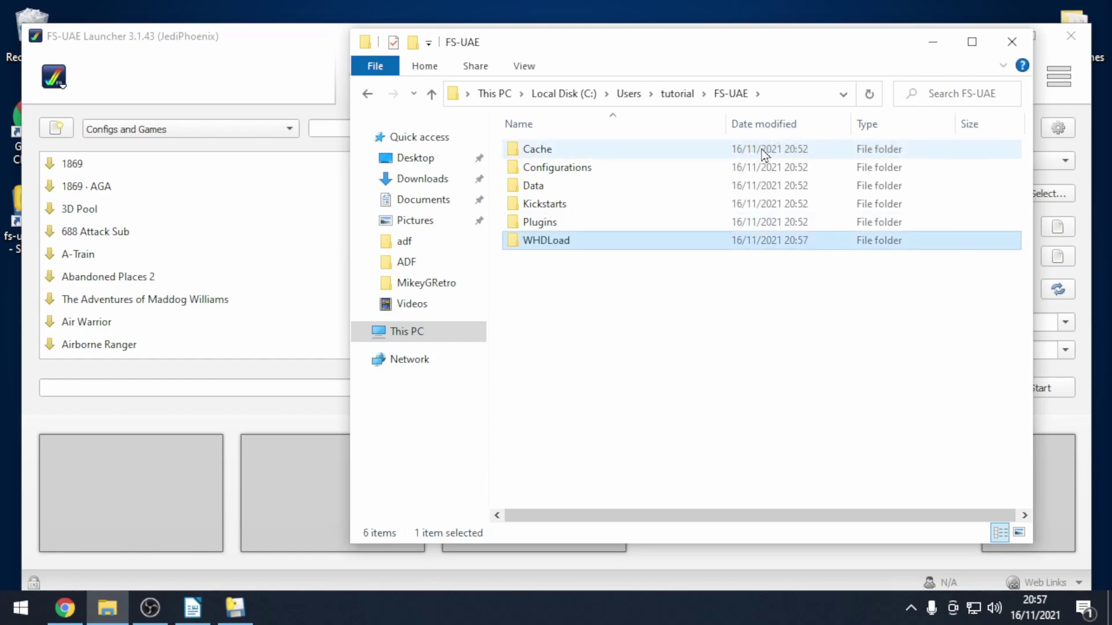
Paste the copied .lha game files into the WHDLoad folder and return to its parent folder
key(Return)
key(ctrl+v)
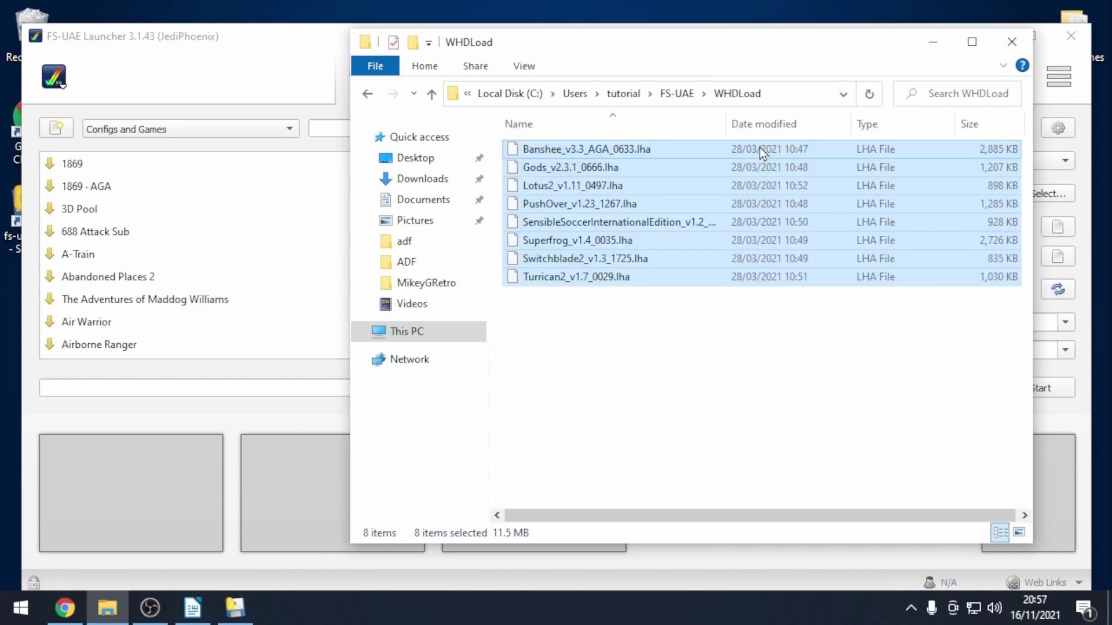
click(644, 336)
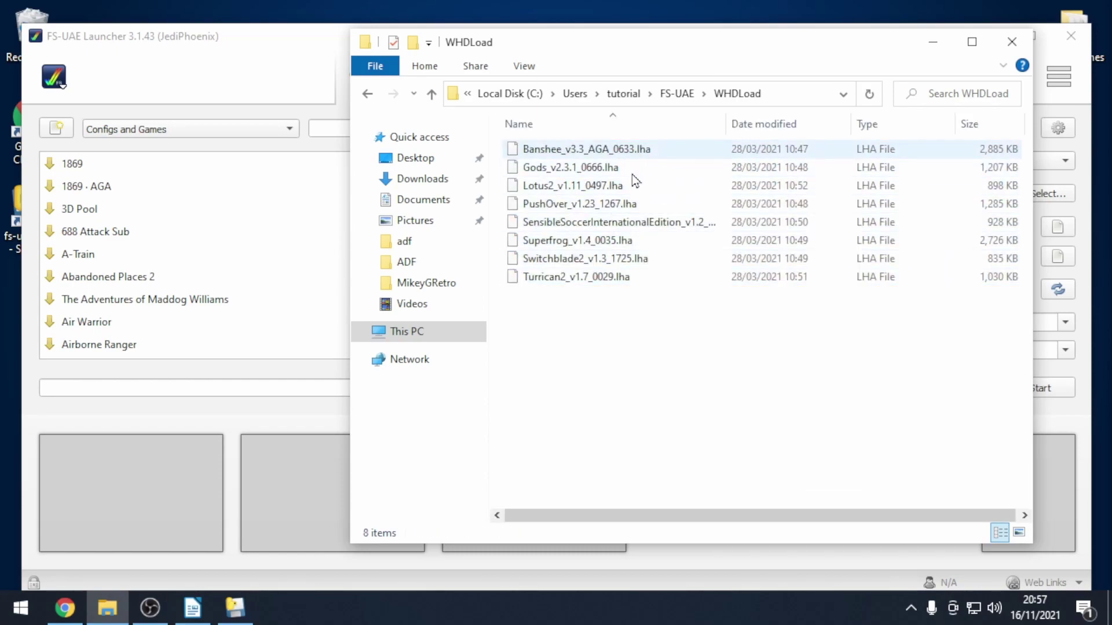
key(alt+Up)
In FS-UAE Launcher, add C:/Users/tutorial/FS-UAE/WHDLoad to the folders scanned by Update File Database
click(63, 84)
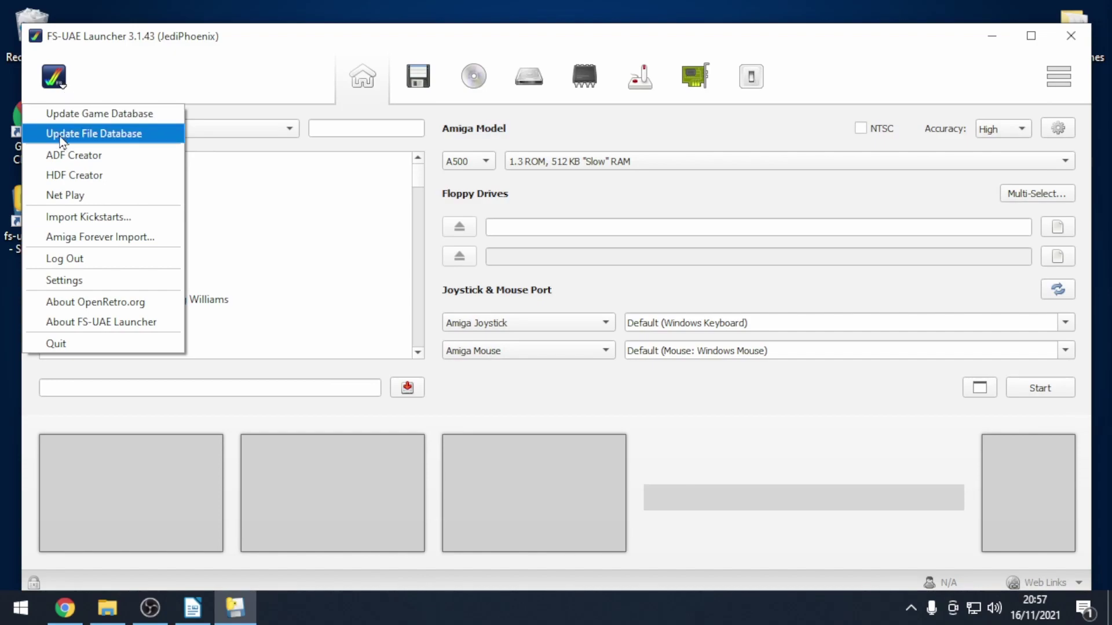
click(121, 136)
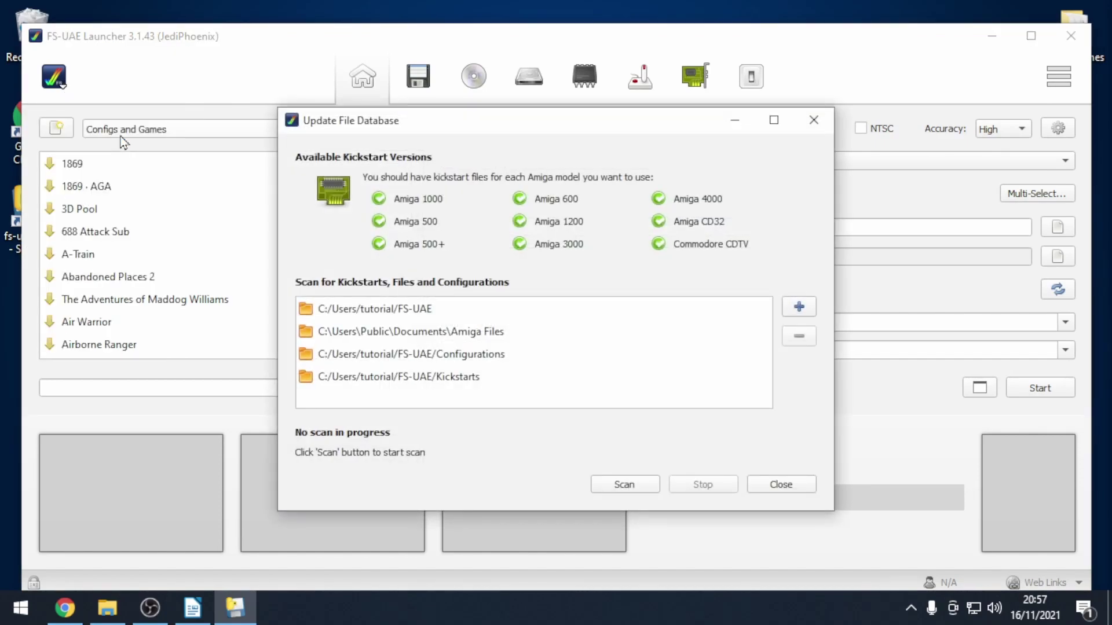
click(799, 310)
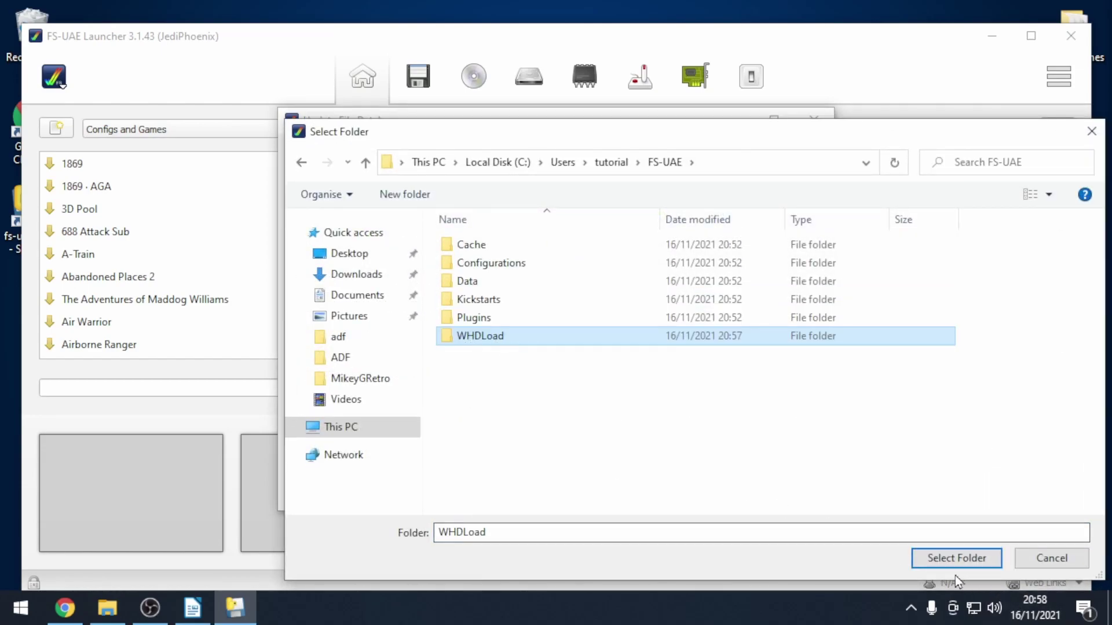
click(961, 561)
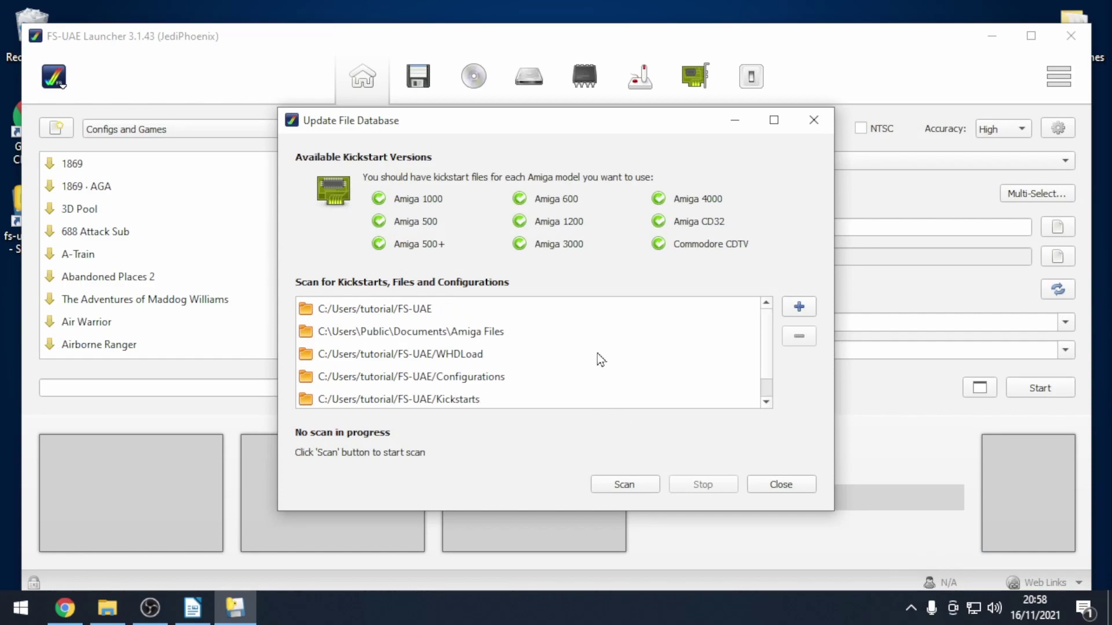
Scan the listed folders for Kickstarts, files and configurations, and close the Update File Database dialog
click(462, 354)
click(656, 482)
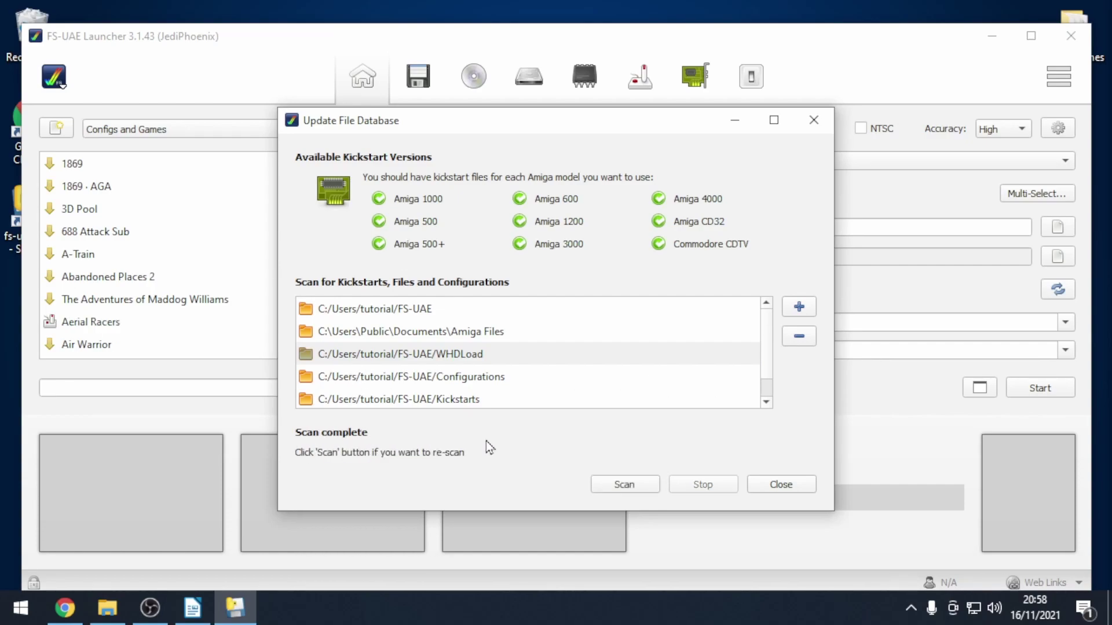
click(782, 485)
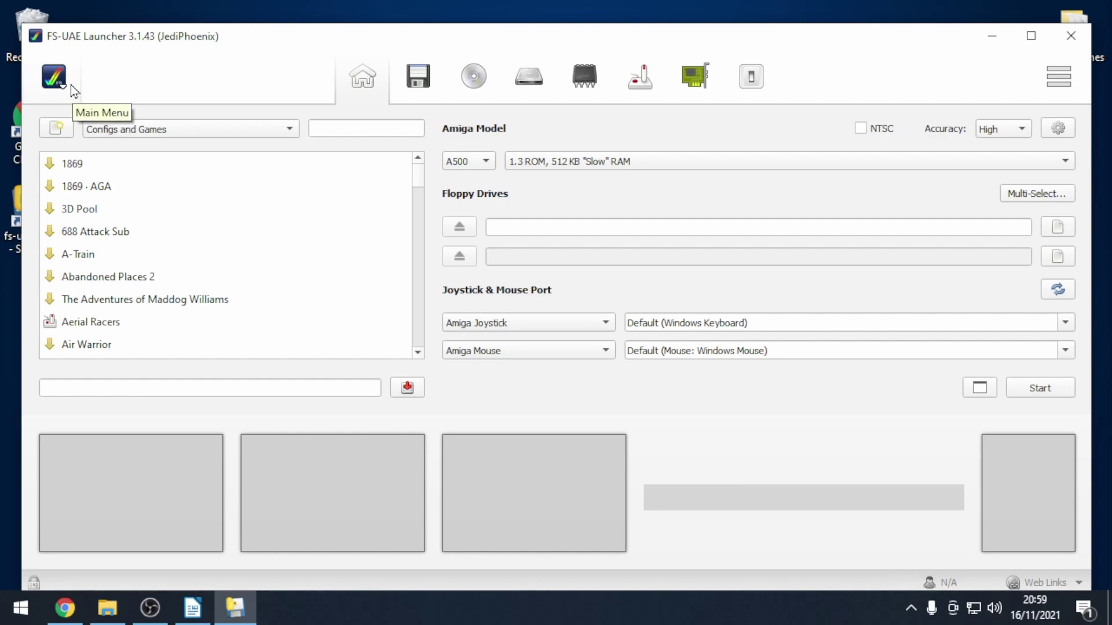
Set Database Games to Available Games in the launcher's Game Database settings and close the settings
click(56, 77)
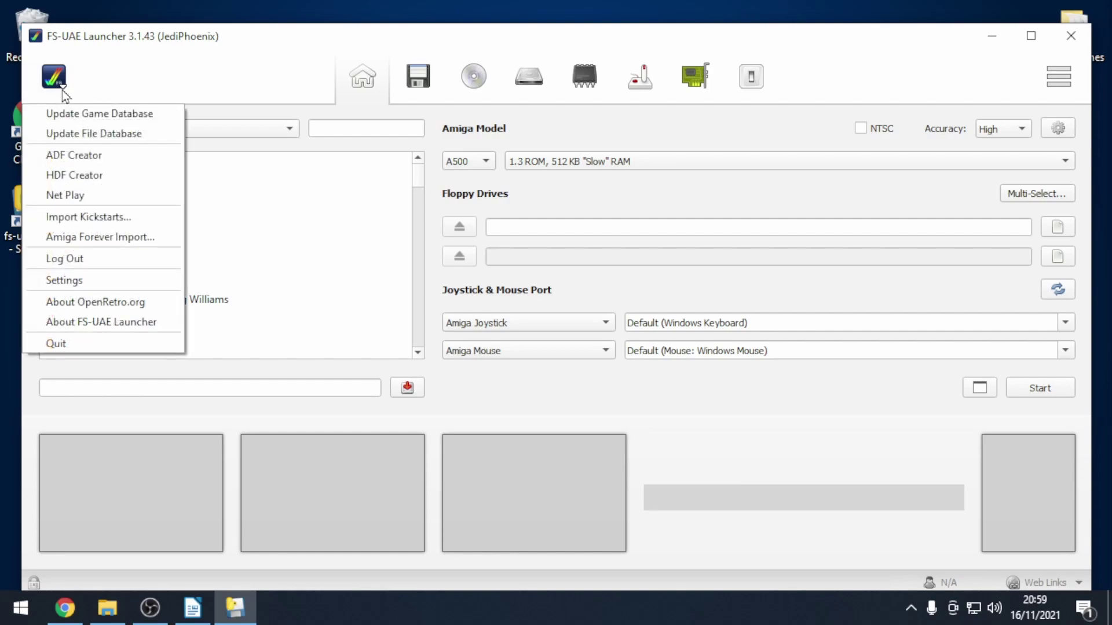
click(65, 286)
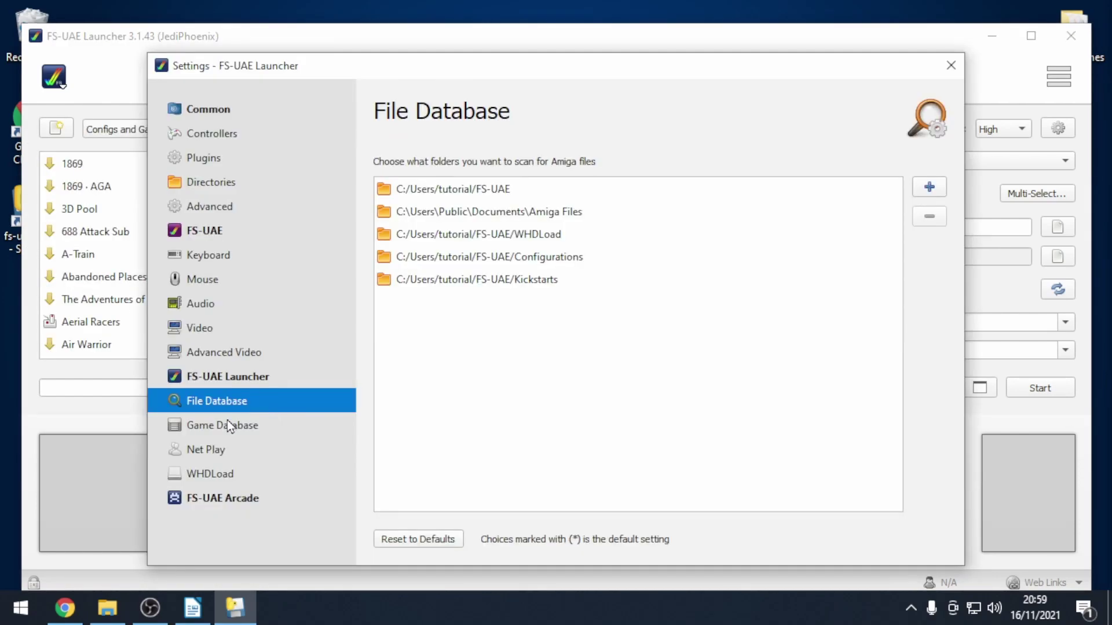
click(227, 430)
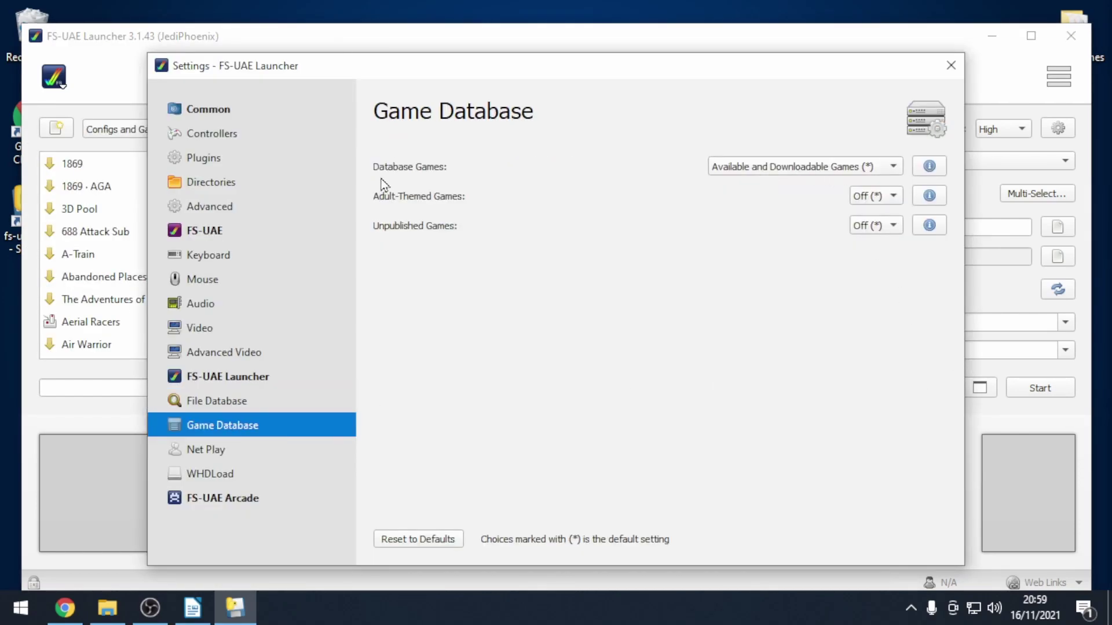
click(805, 168)
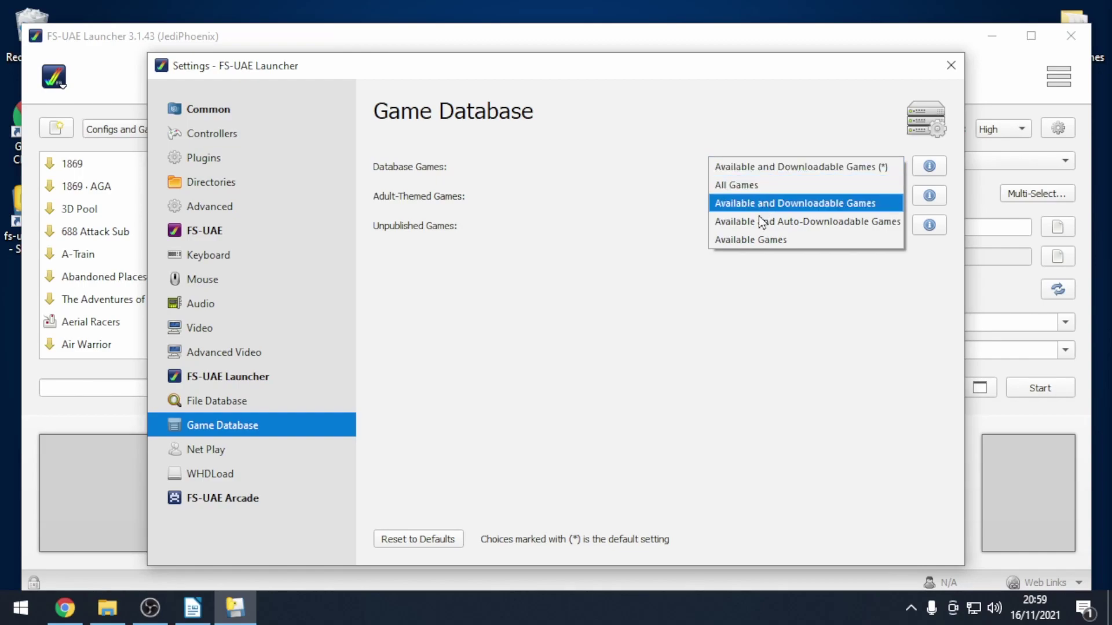
click(789, 240)
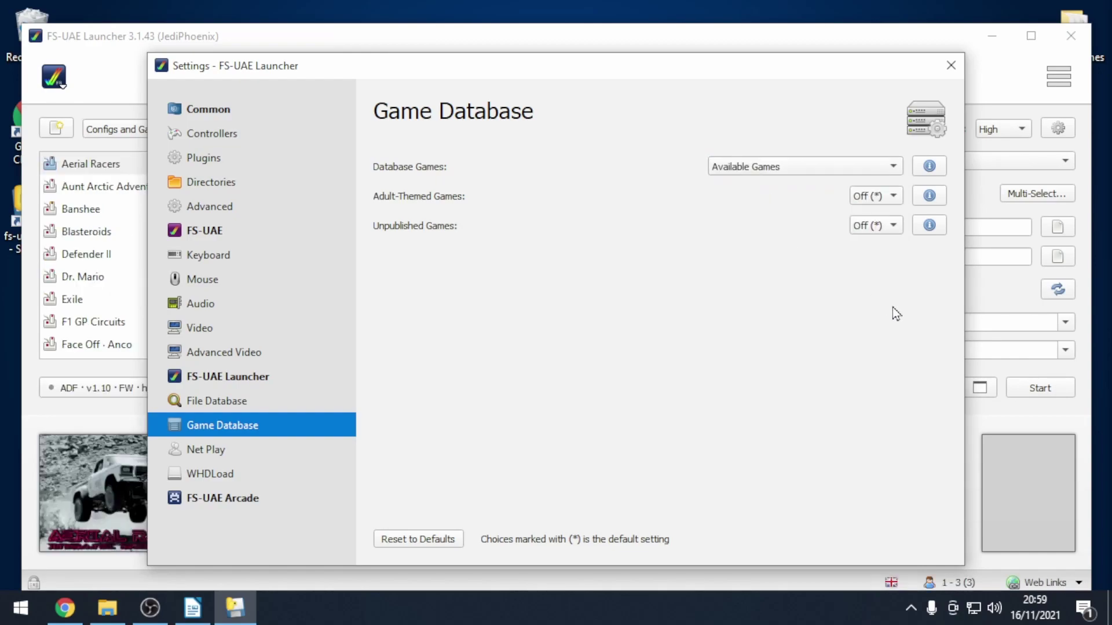
click(951, 65)
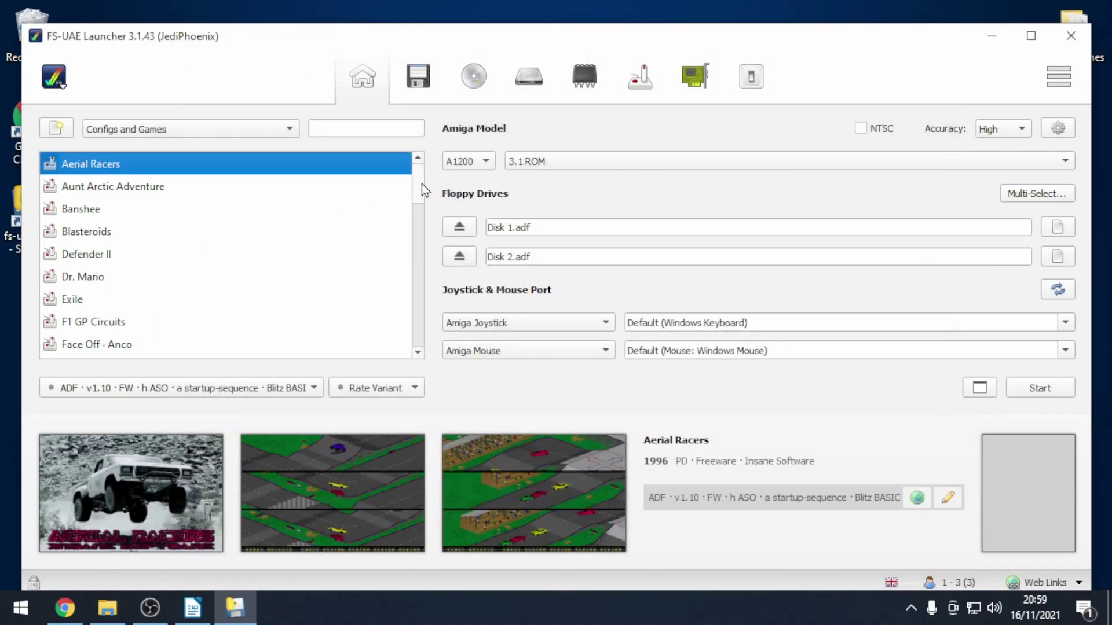
Check the input devices offered for the Amiga Joystick port, and restart FS-UAE Launcher from its desktop shortcut
mouse_move(422, 183)
mouse_down()
mouse_move(411, 328)
mouse_move(419, 189)
mouse_up()
click(1066, 323)
click(1068, 326)
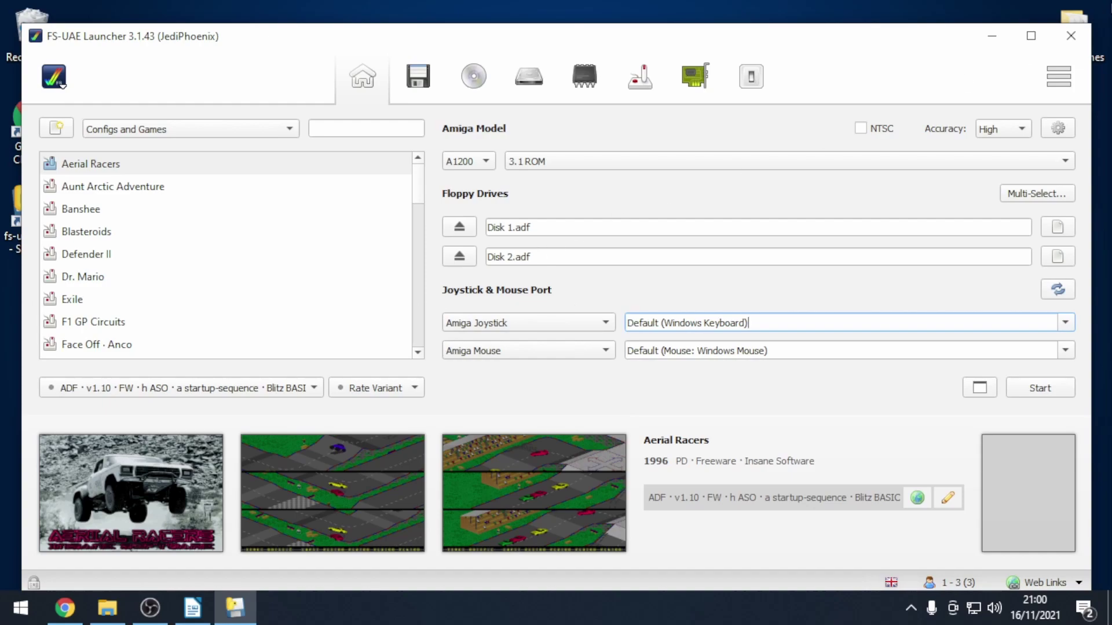
click(1071, 36)
double_click(32, 209)
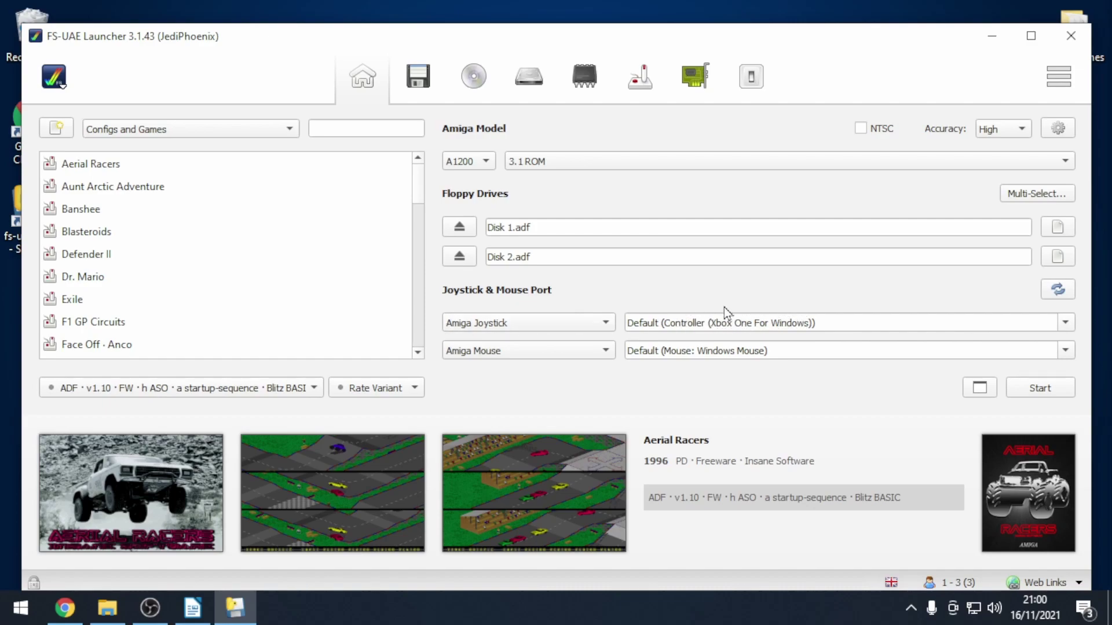
Launch Banshee from the games list using its WHDLoad v3.3 AGA 0633 variant
click(88, 209)
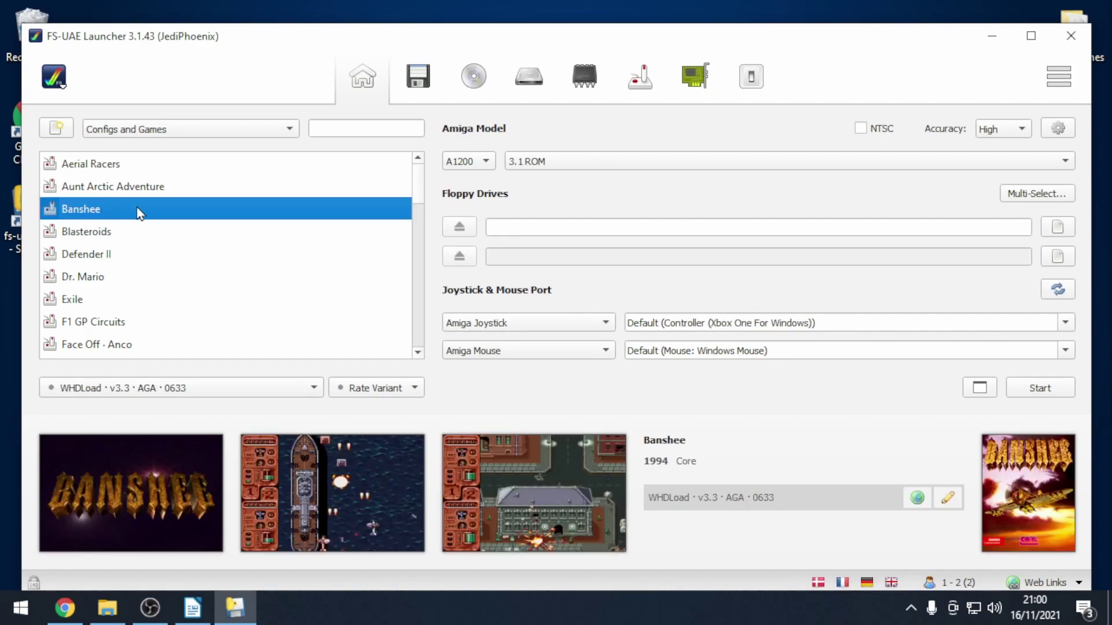
double_click(94, 209)
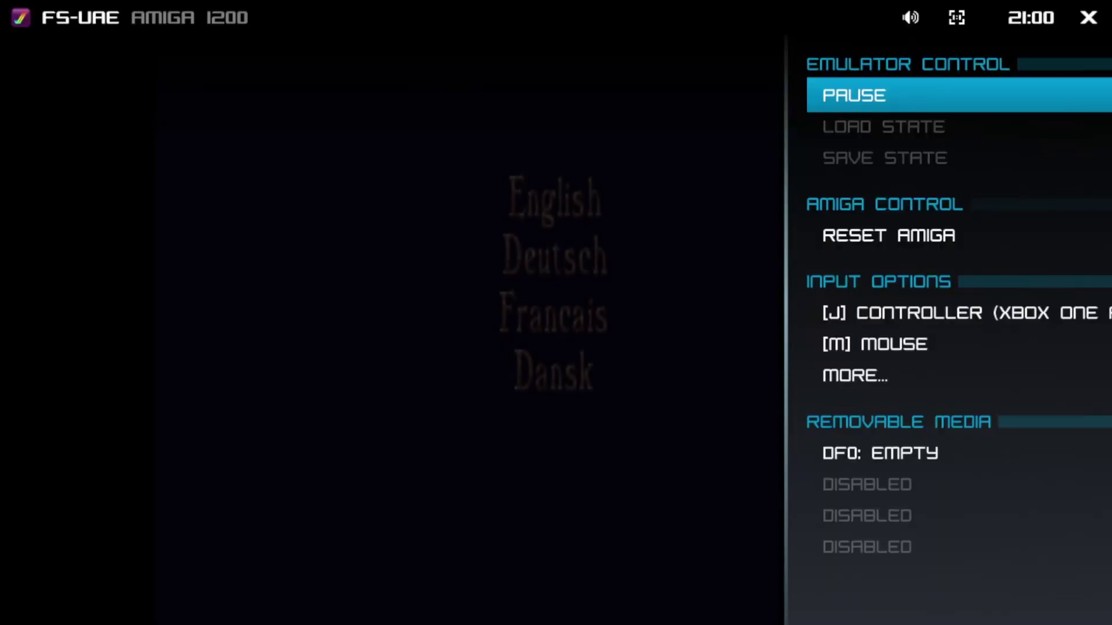
Pause and resume the emulation of Banshee, and quit the emulator back to the launcher
key(Return)
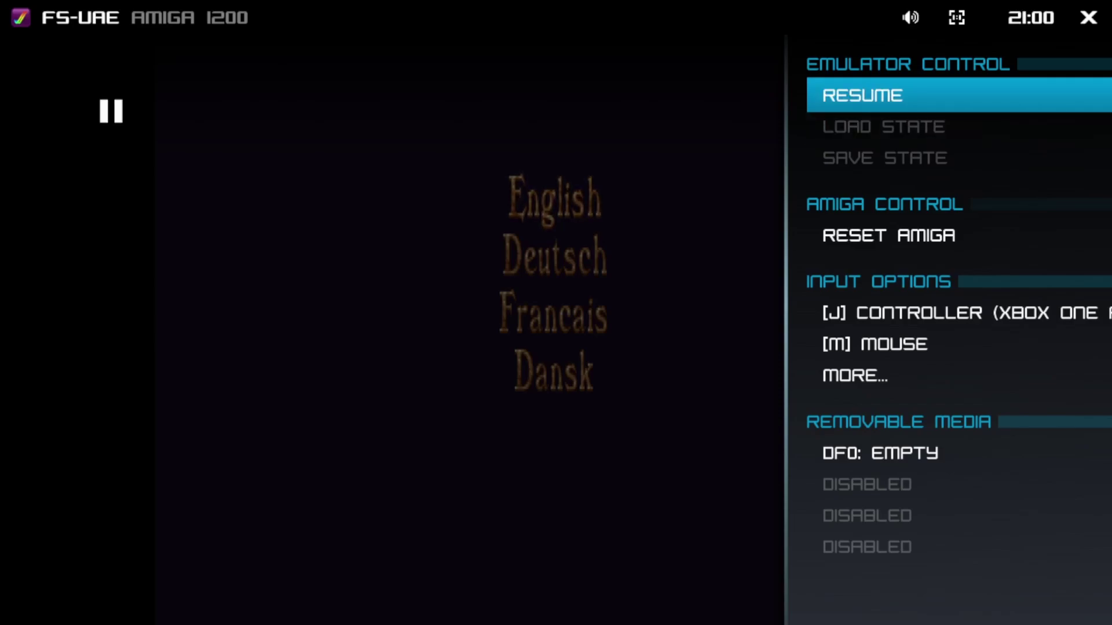
key(Return)
key(Up)
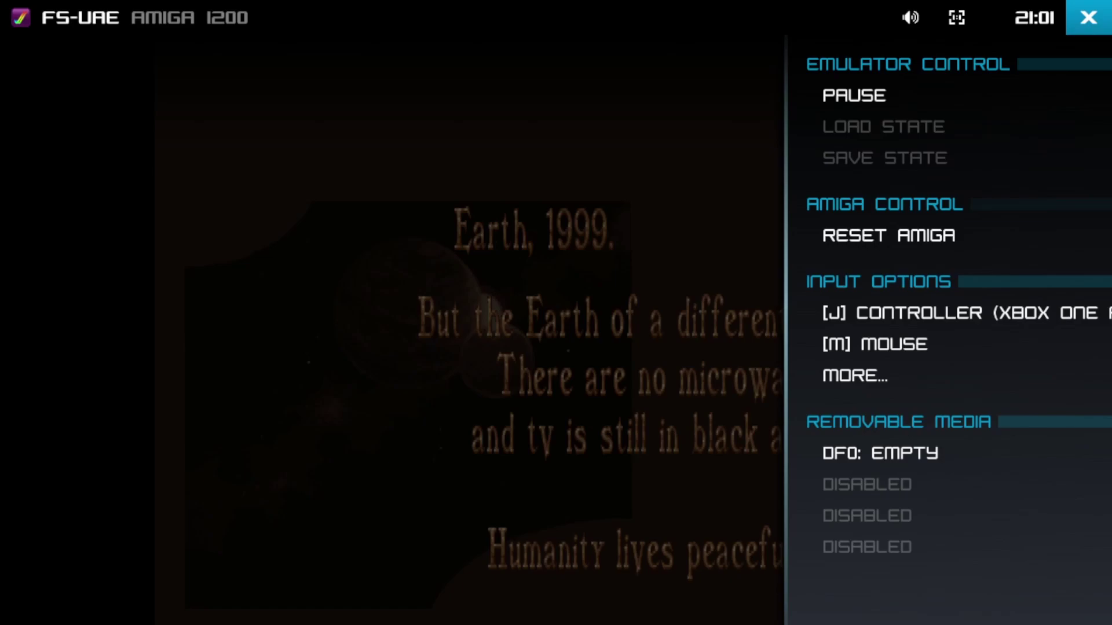
key(Return)
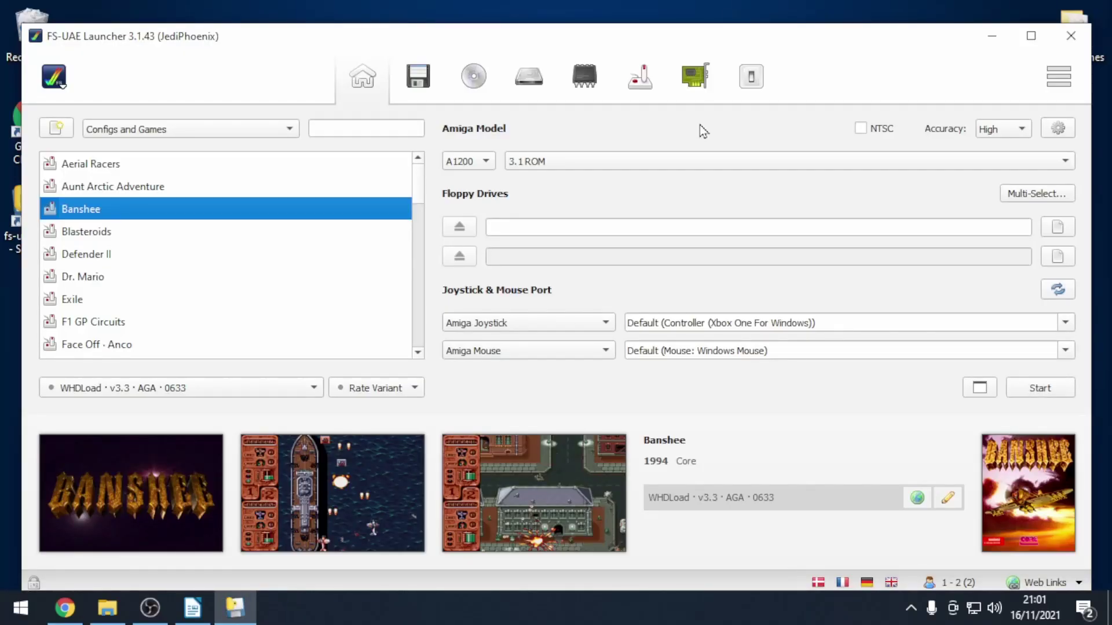